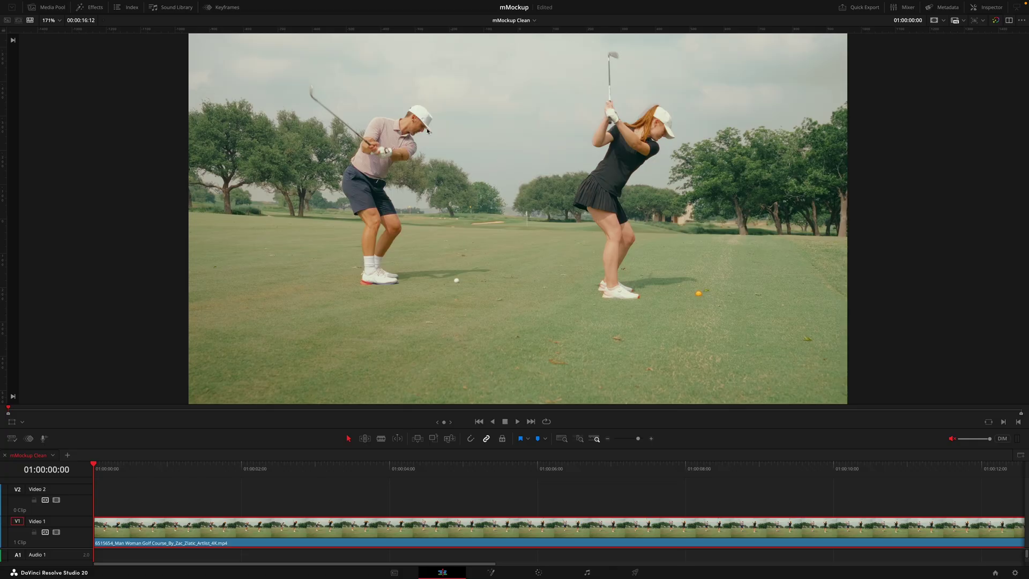
Search the Effects library for the mMockup Clean presets
left_click(91, 8)
left_click(103, 35)
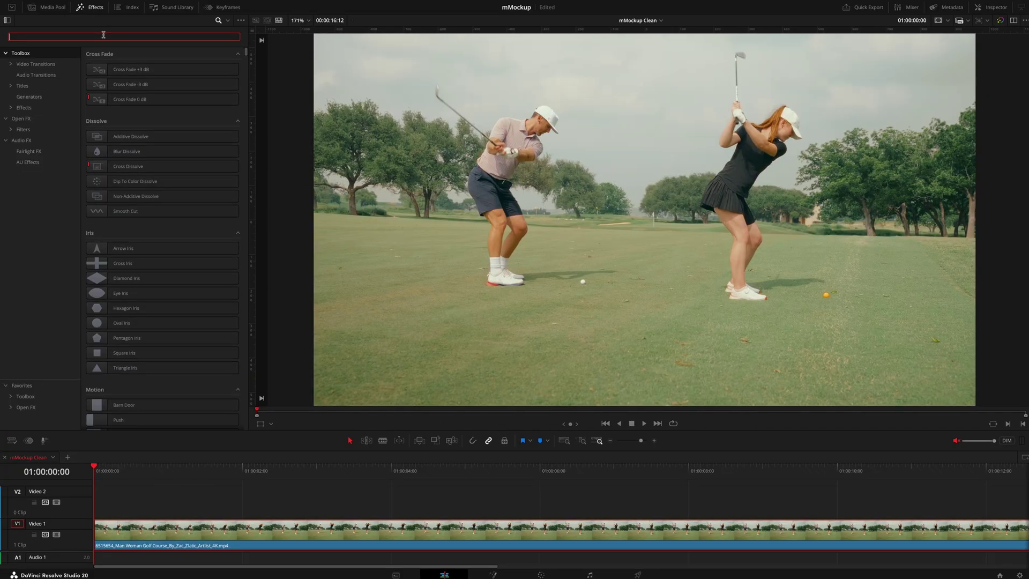
type("mMockup Clean")
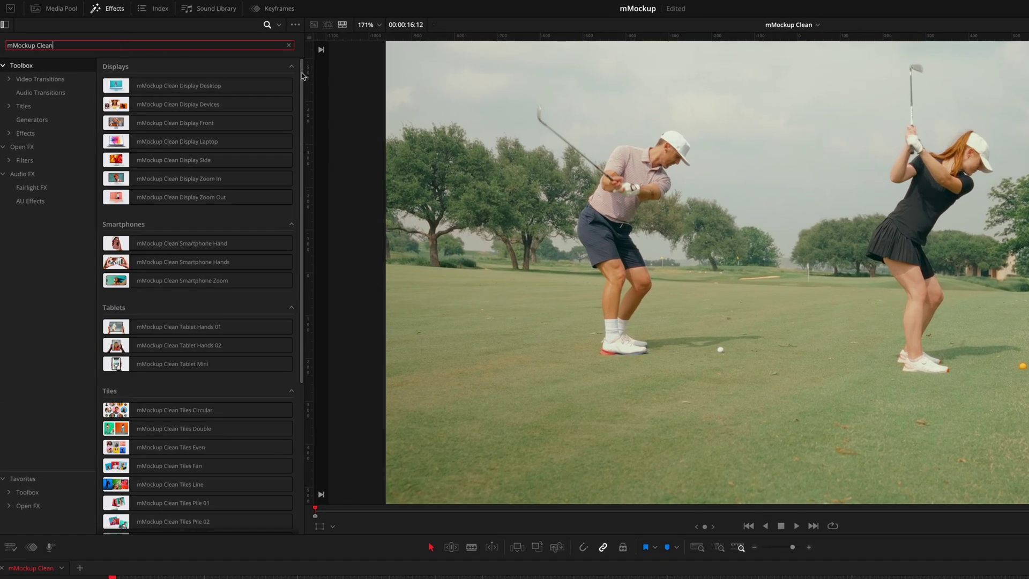
left_click_drag(302, 75, 308, 52)
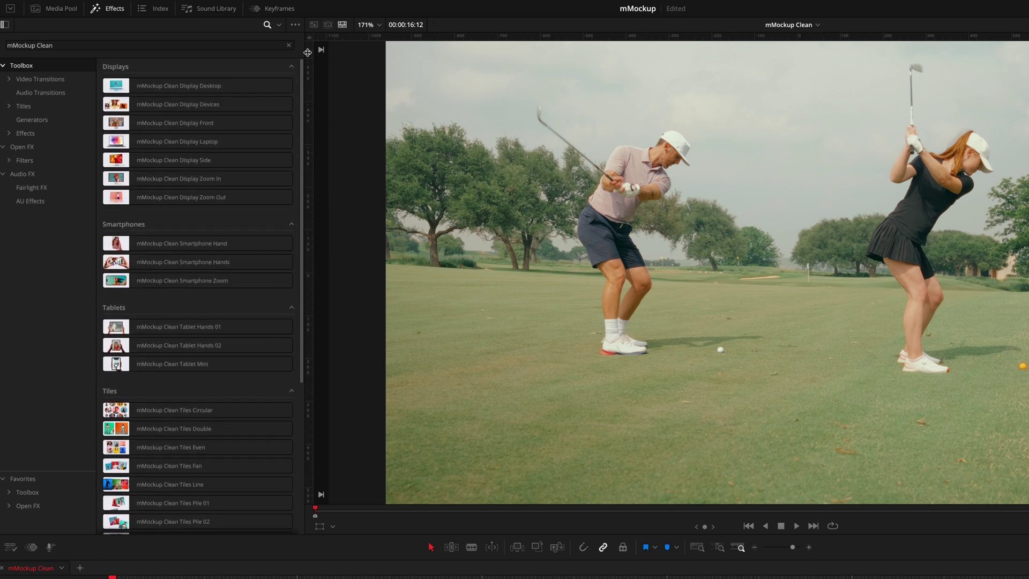
Preview the mockup presets and star Smartphone Hands as a favourite
mouse_move(196, 83)
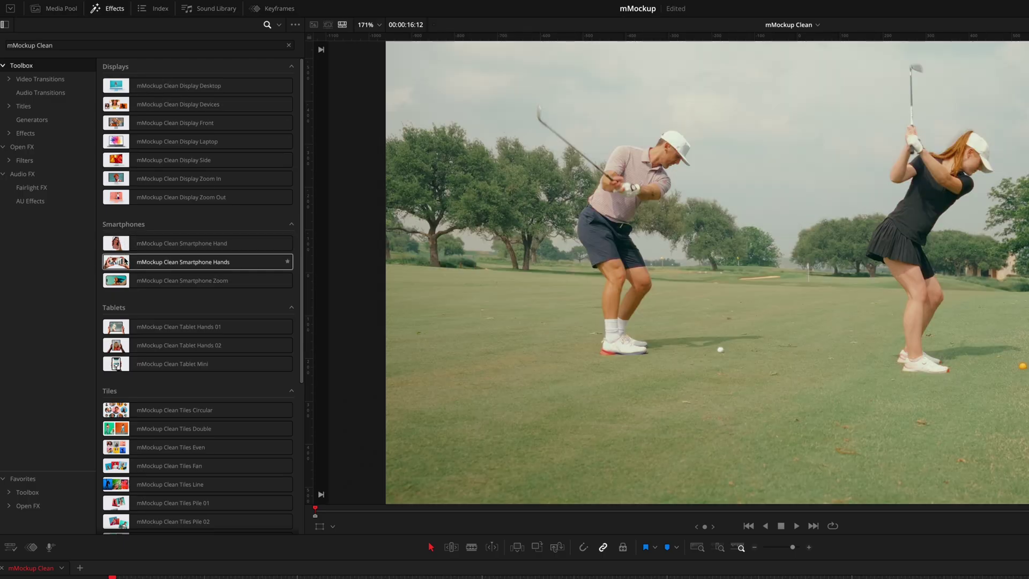
mouse_move(150, 264)
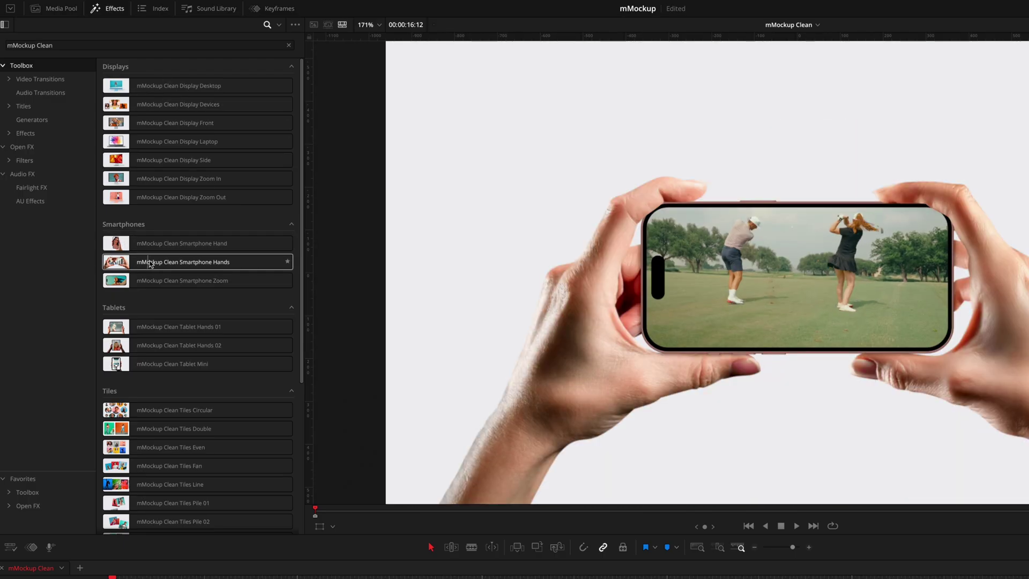
scroll(188, 466, "down", 4)
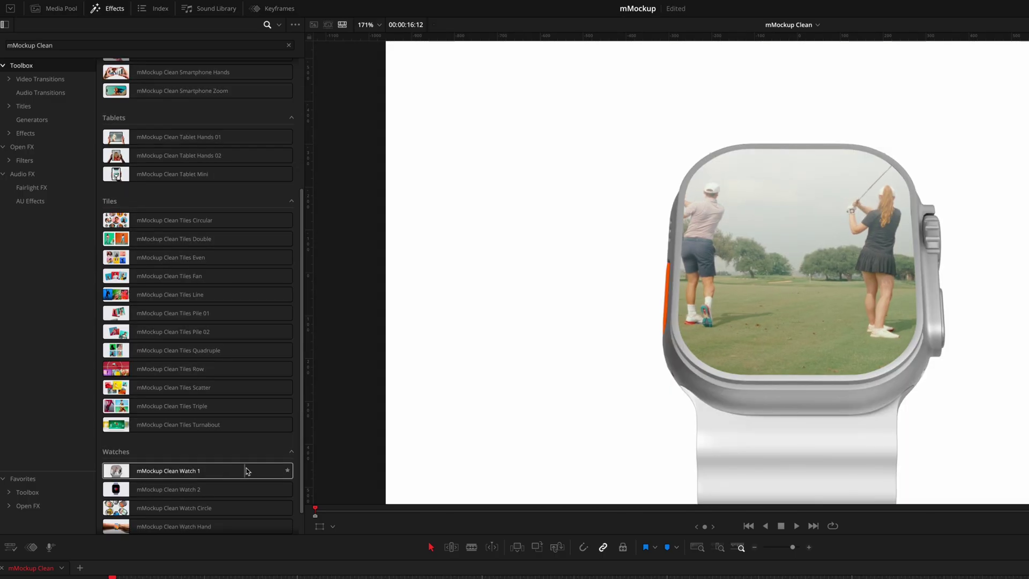
scroll(170, 329, "up", 4)
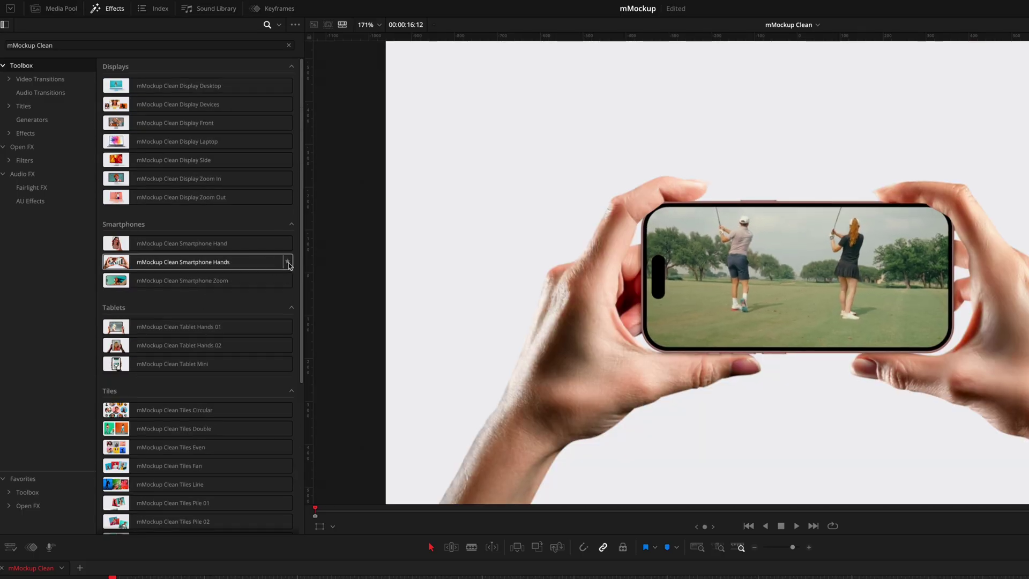
left_click(288, 262)
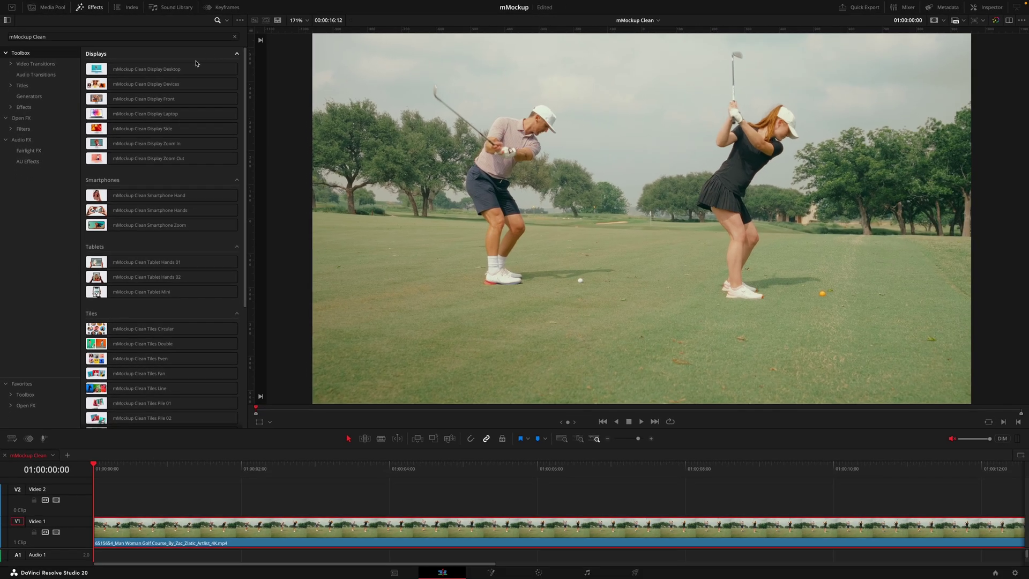
Apply mMockup Clean Display Desktop to the golf clip, show its Inspector settings, and save
left_click_drag(153, 69, 348, 505)
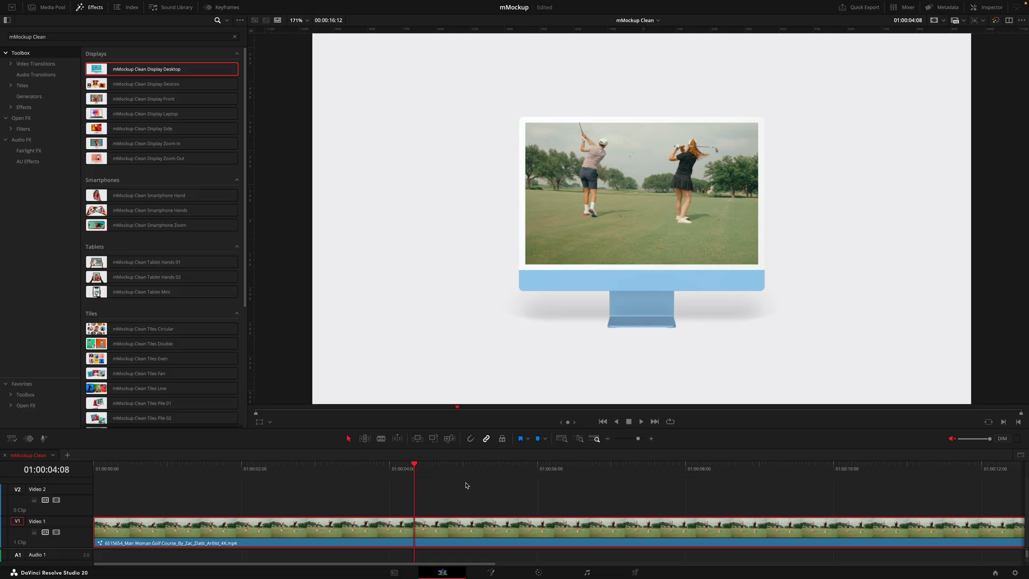
key("ctrl+s")
left_click(992, 9)
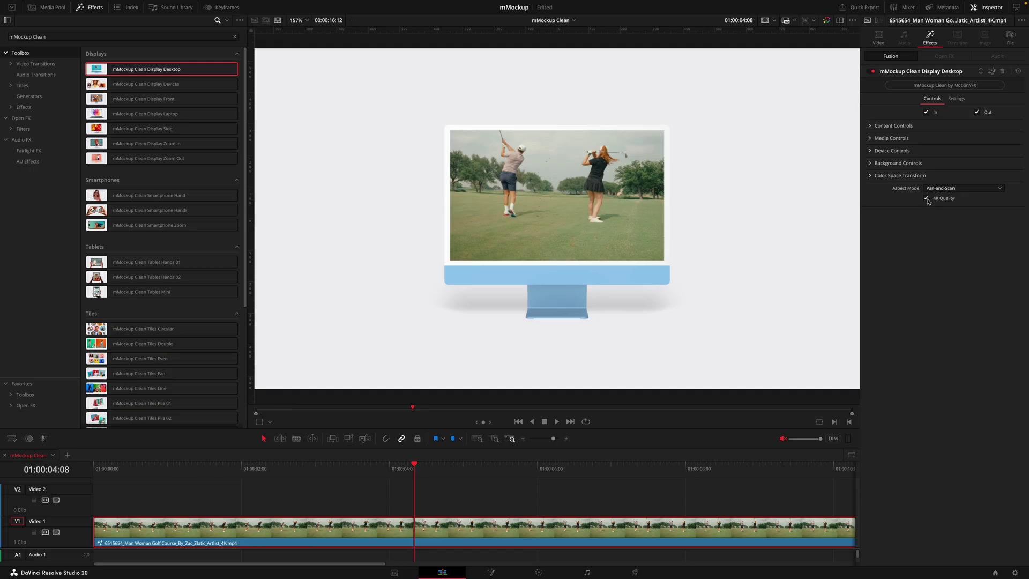
key("ctrl+s")
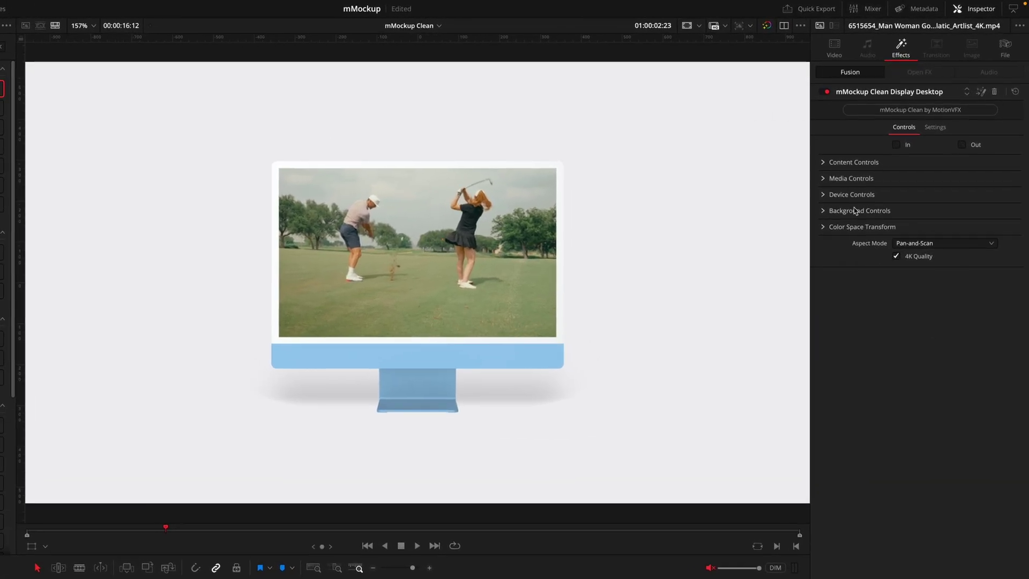
Tilt and enlarge the monitor in Content Controls, then reset Position, Scale and Rotation
left_click(870, 125)
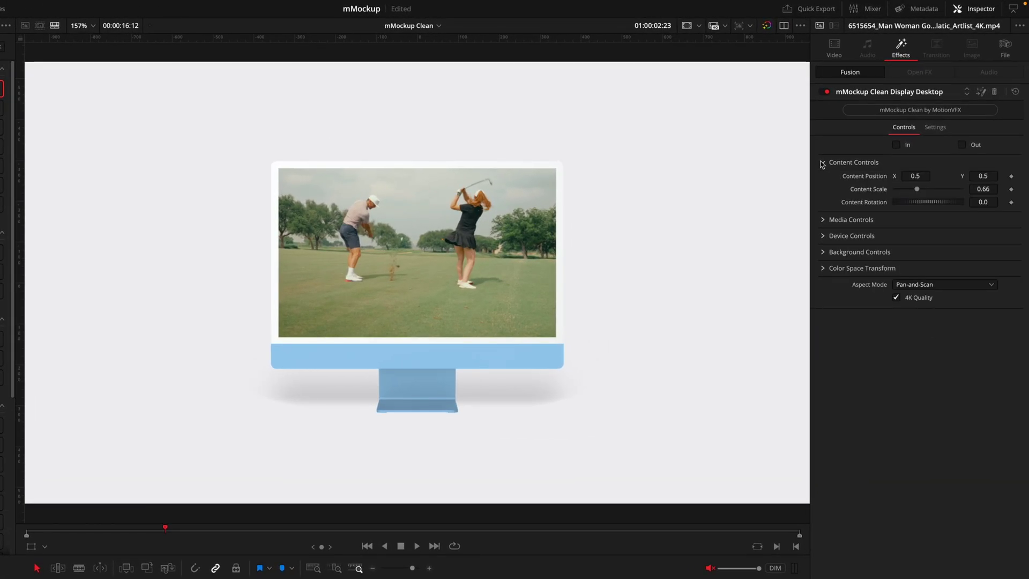
left_click_drag(913, 176, 929, 207)
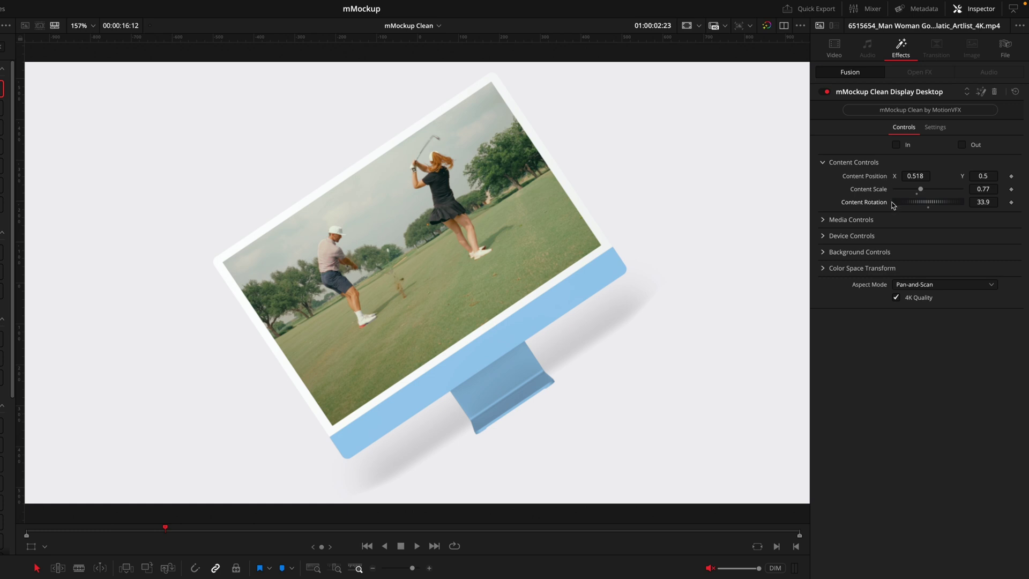
double_click(879, 179)
double_click(877, 189)
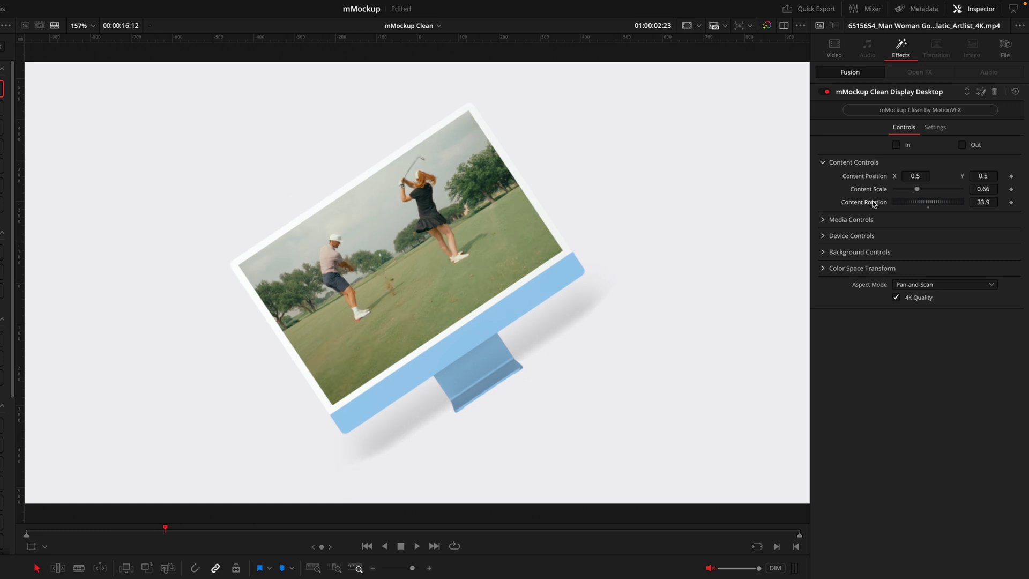
double_click(874, 203)
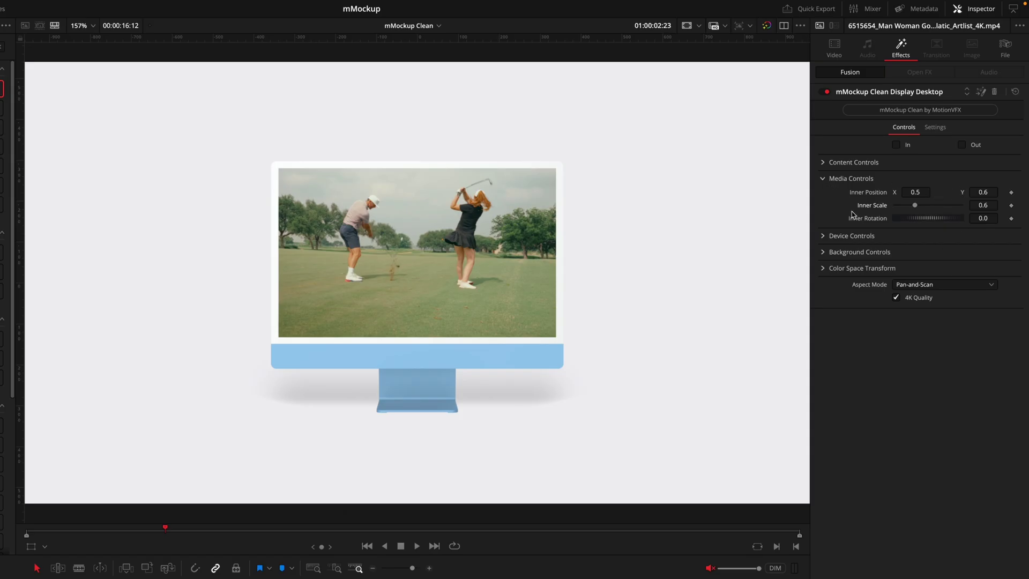
Try Device Colorize, other device colours, and brightness/contrast, then revert to the original light-blue look
left_click(852, 236)
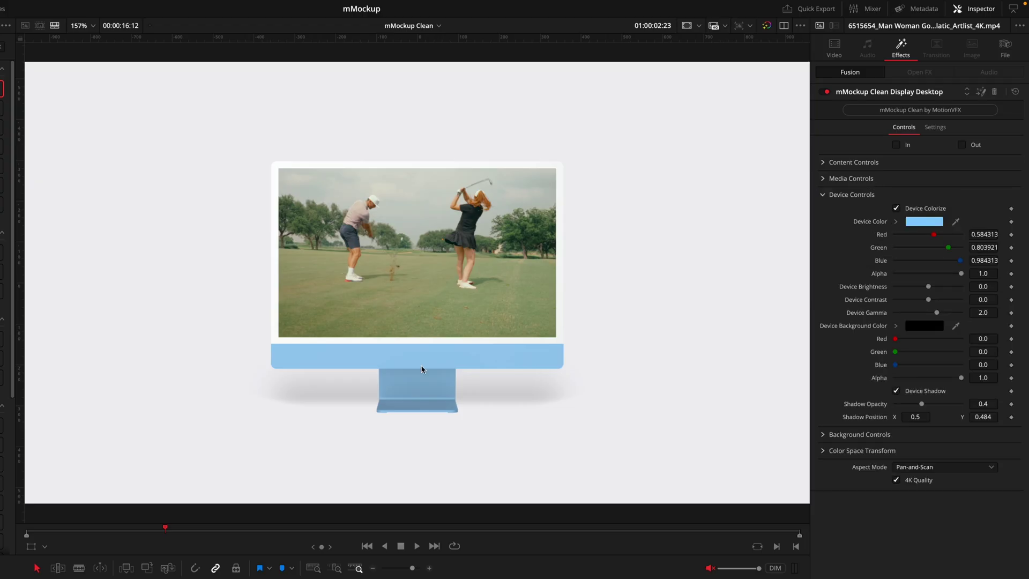
left_click(918, 212)
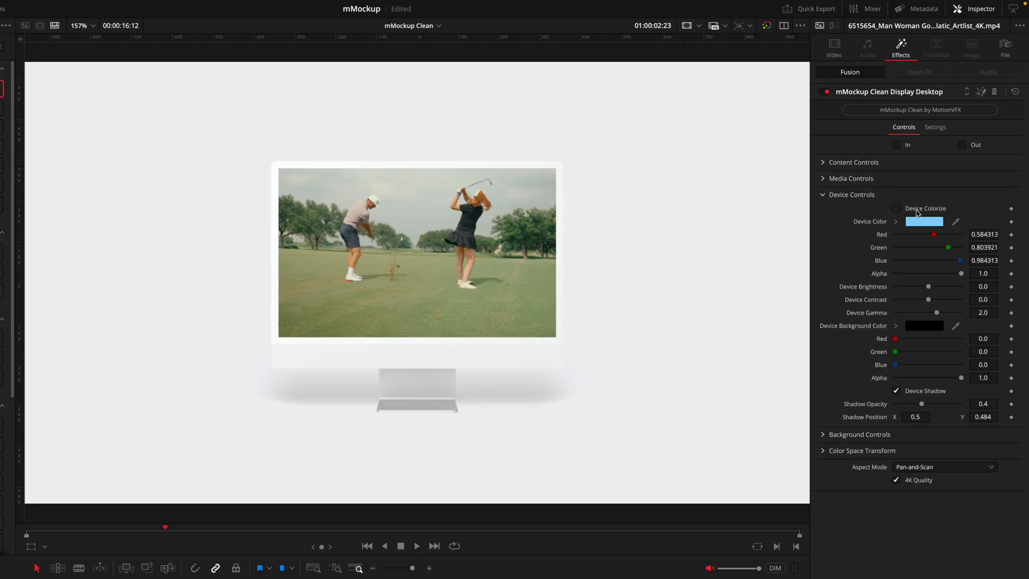
left_click(918, 214)
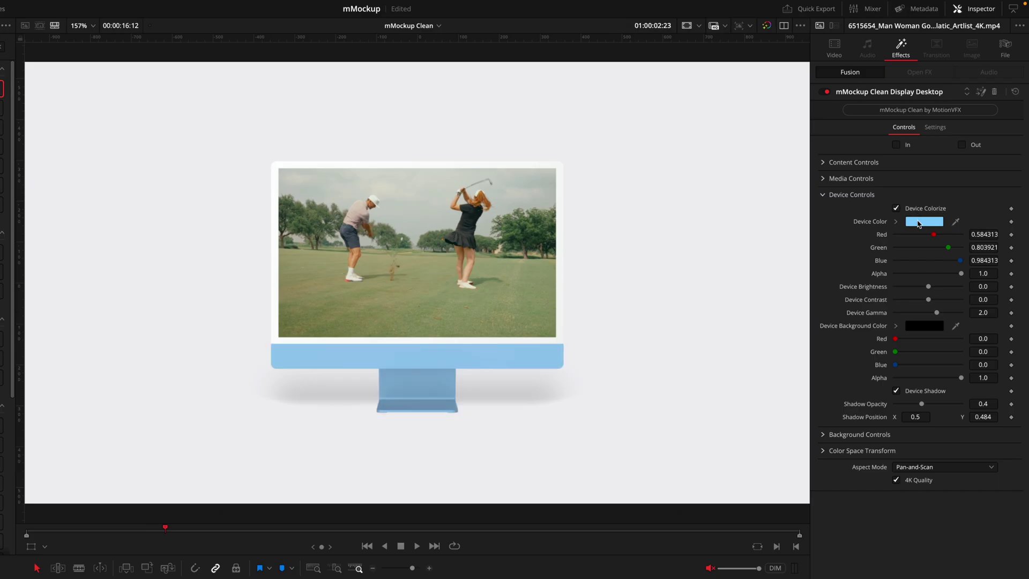
left_click(918, 222)
left_click_drag(632, 434, 642, 455)
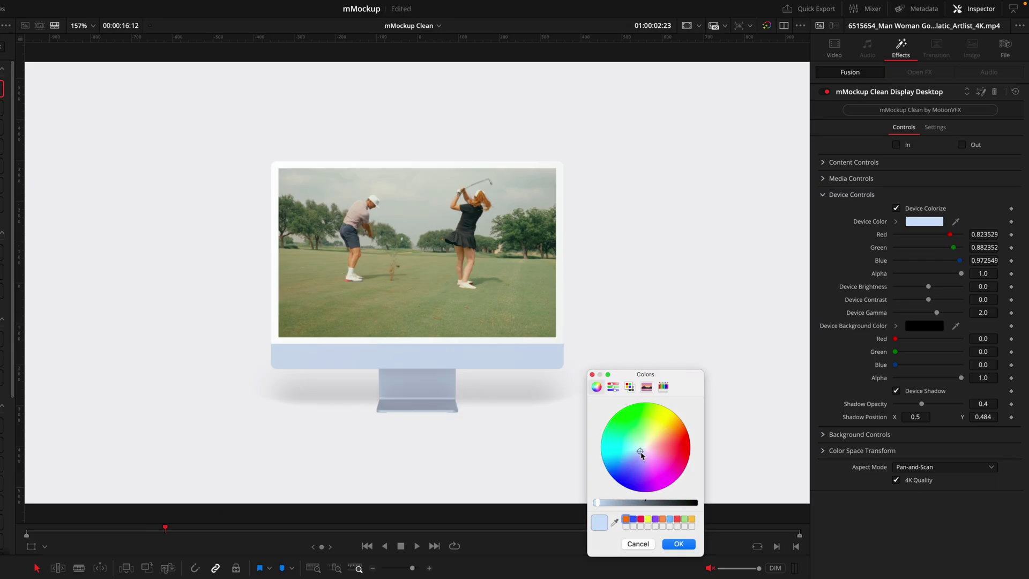
left_click(638, 543)
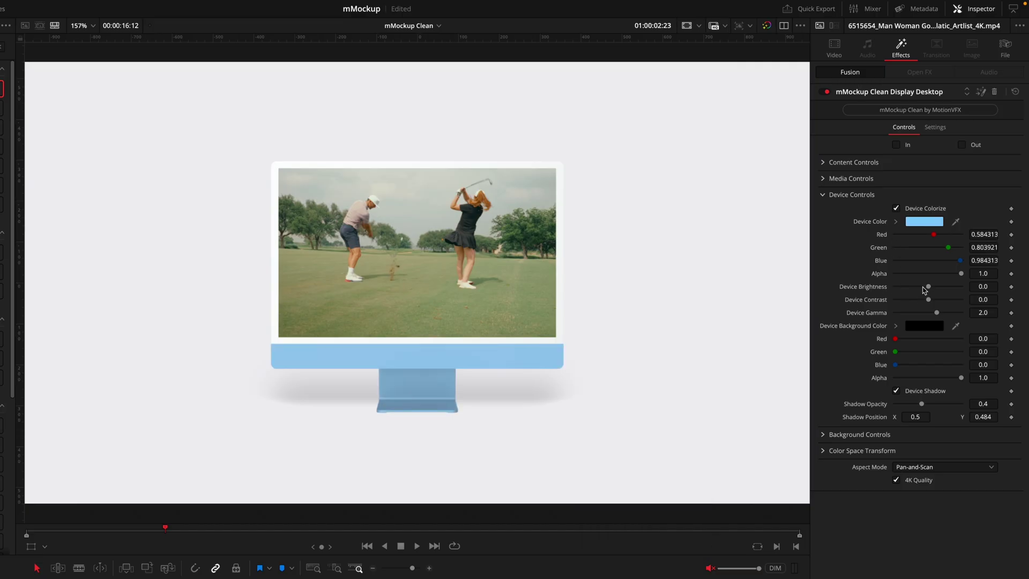
mouse_move(924, 290)
left_mouse_down()
mouse_move(915, 290)
mouse_move(936, 304)
left_mouse_up()
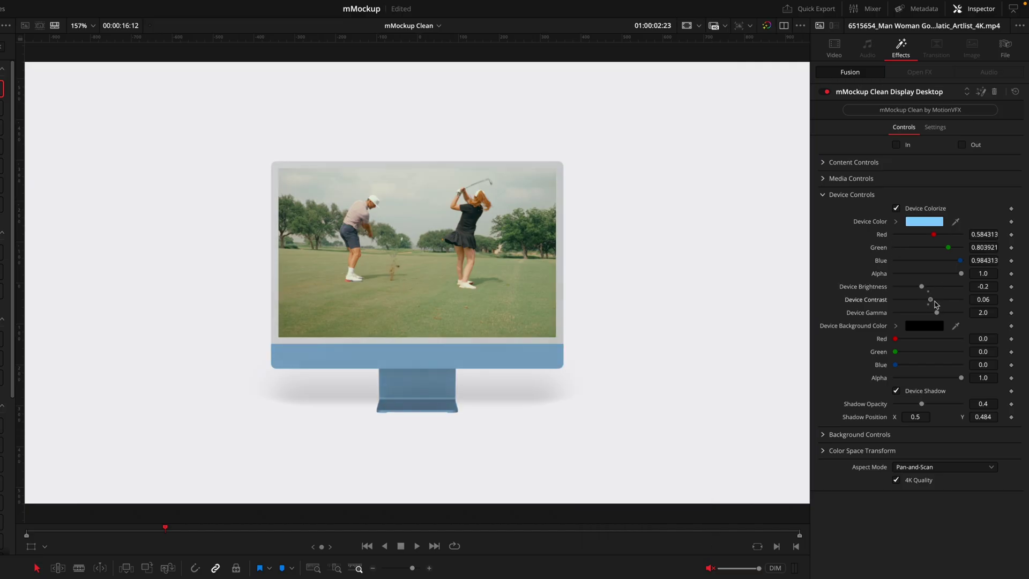
key("ctrl+z")
key("ctrl+z")
key("ctrl+z")
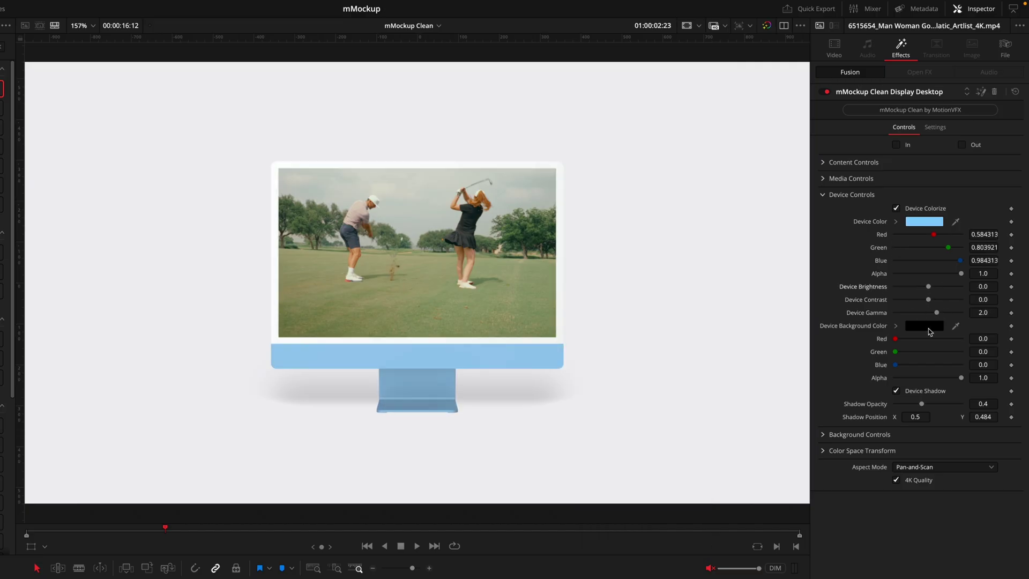
Try grey, orange, blue and other device background colours, then cancel to keep black
left_click(932, 327)
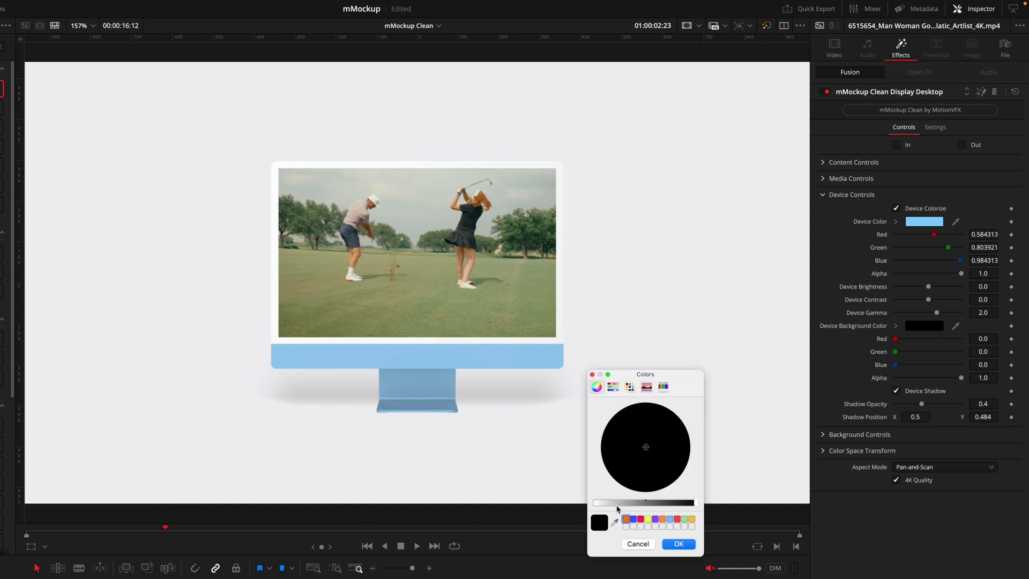
left_click(642, 503)
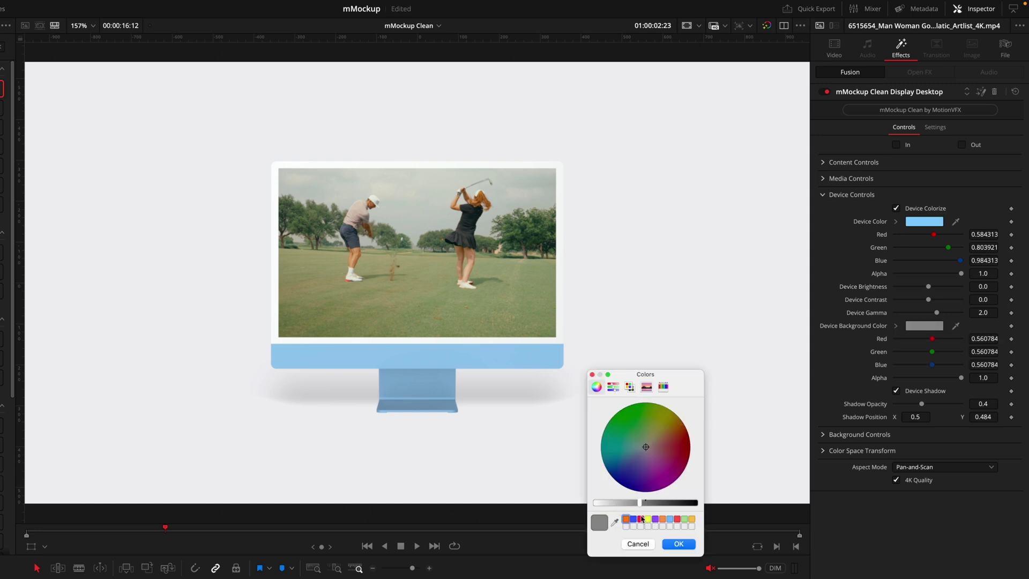
left_click(641, 519)
left_click(648, 519)
left_click(663, 519)
left_click(678, 519)
left_click(691, 519)
left_click(641, 519)
left_click(634, 519)
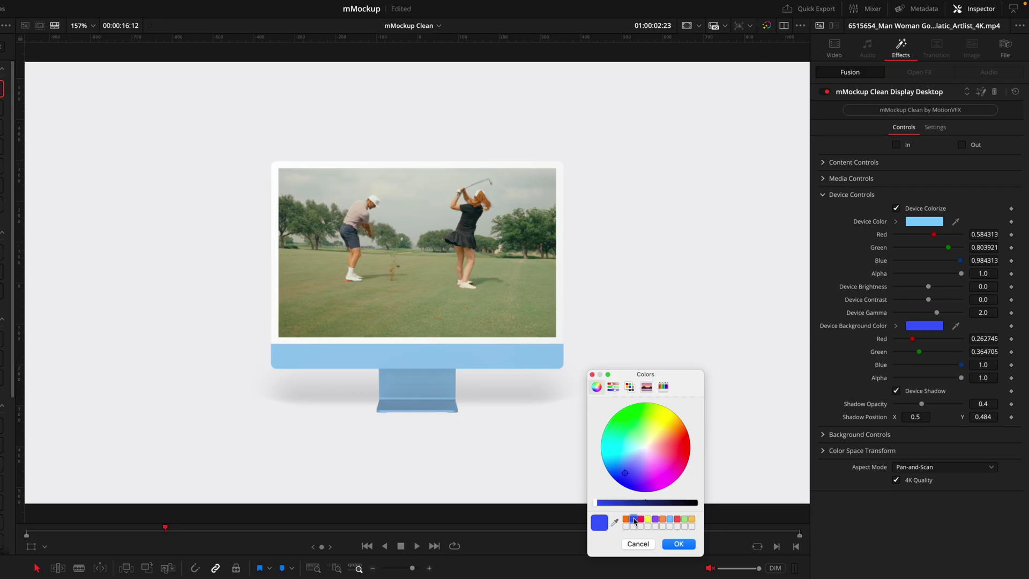
left_click(638, 544)
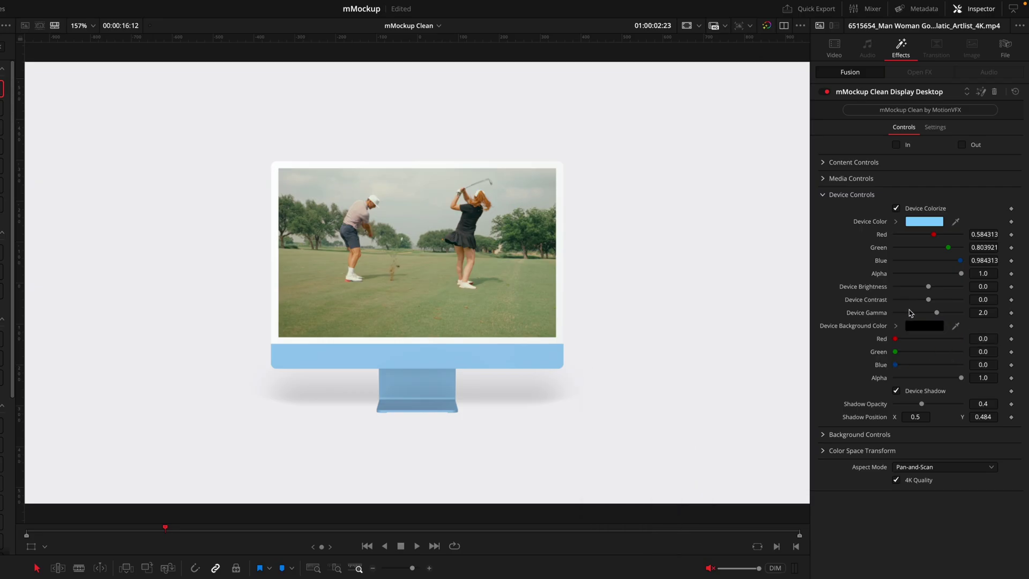
Shrink the inner video to 0.47 and try green, light-blue and yellow screen border colours
left_click(824, 179)
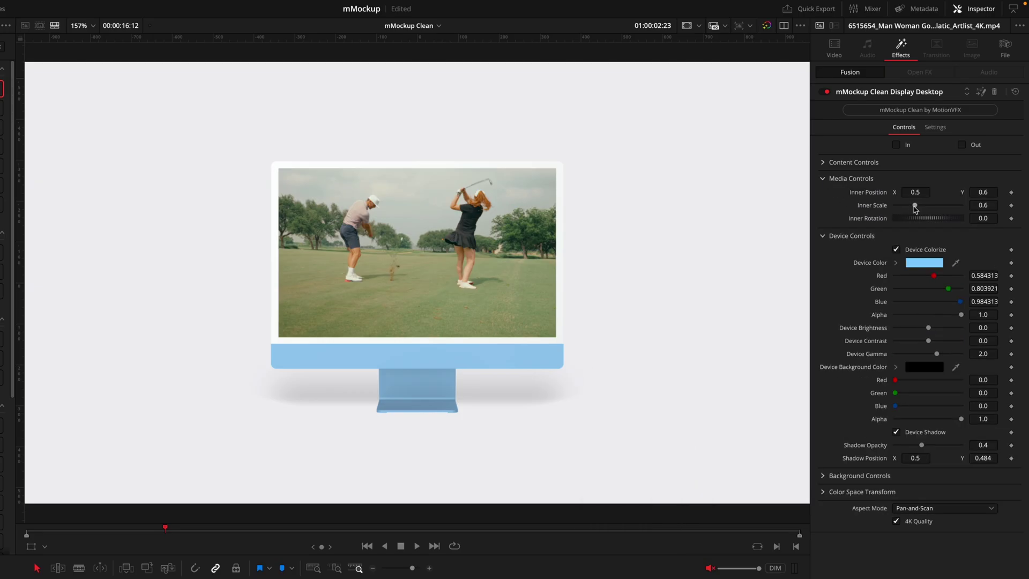
left_click_drag(916, 208, 911, 206)
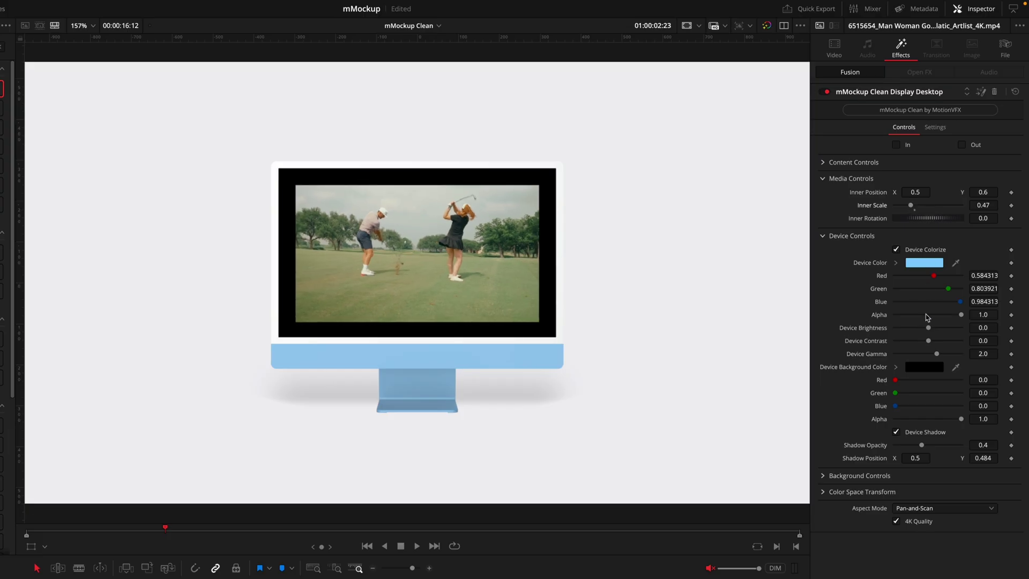
left_click(935, 369)
left_click(685, 519)
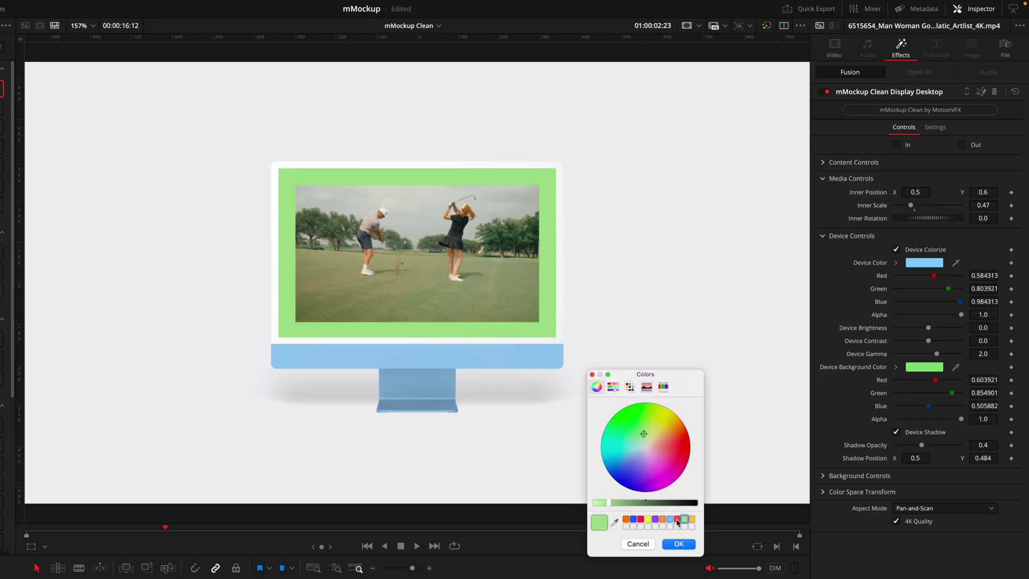
left_click(668, 522)
left_click(649, 519)
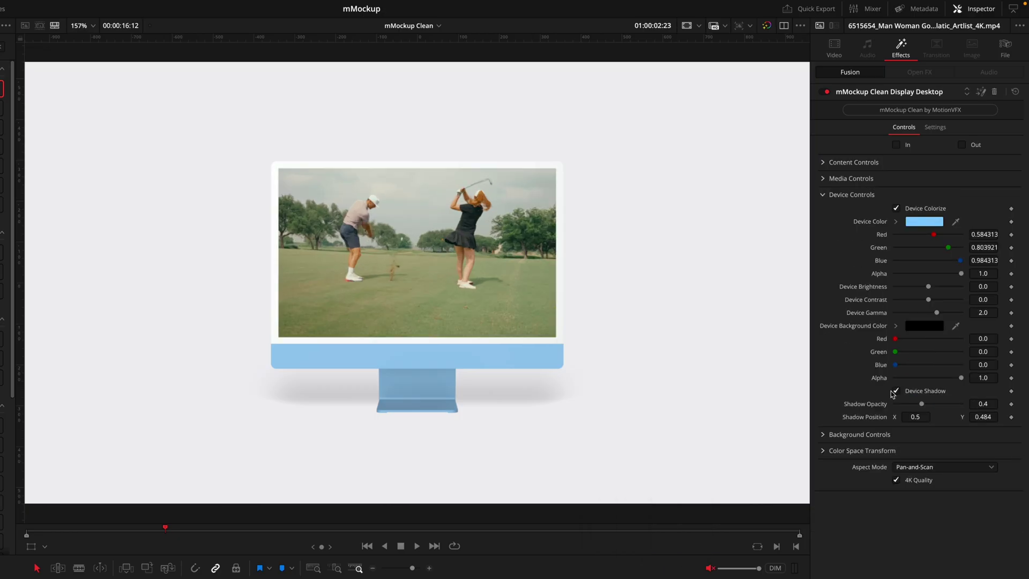
Toggle the monitor's drop shadow off and on, leaving it enabled
left_click(899, 393)
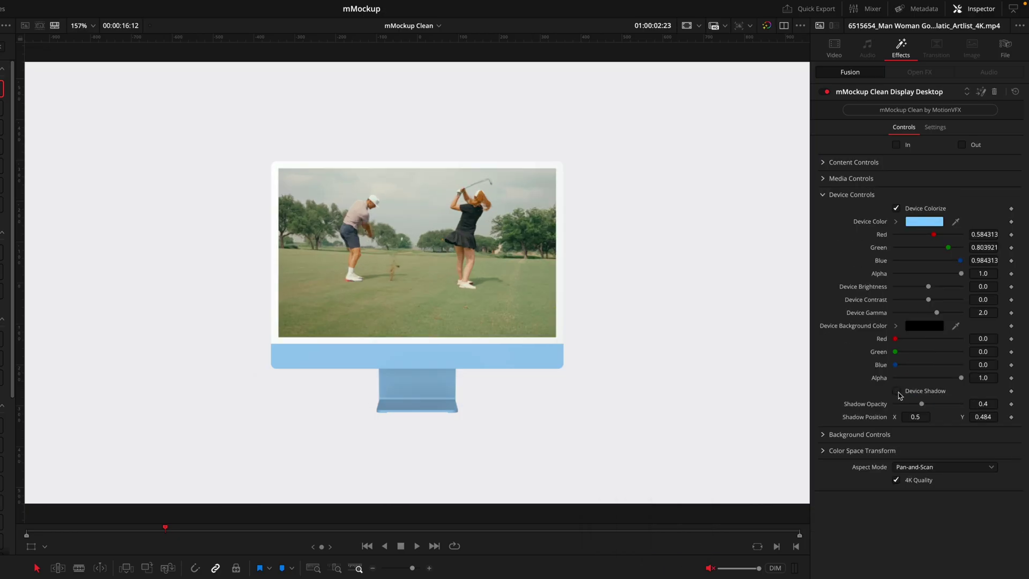
left_click(899, 393)
left_click(897, 392)
left_click(897, 391)
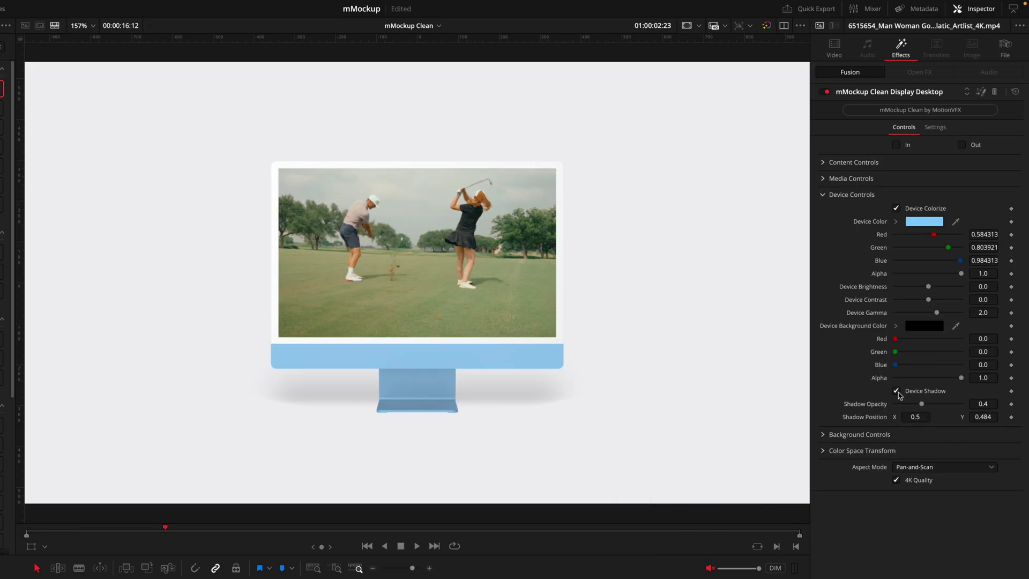
Open Background Controls, save the project, and toggle the light background off and back on
left_click(824, 195)
left_click(824, 212)
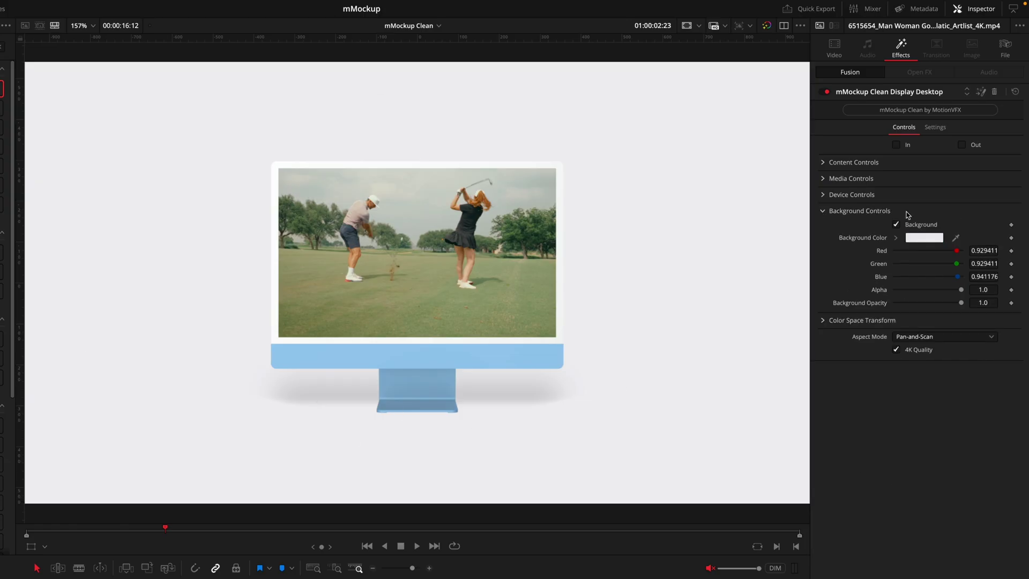
key("ctrl+s")
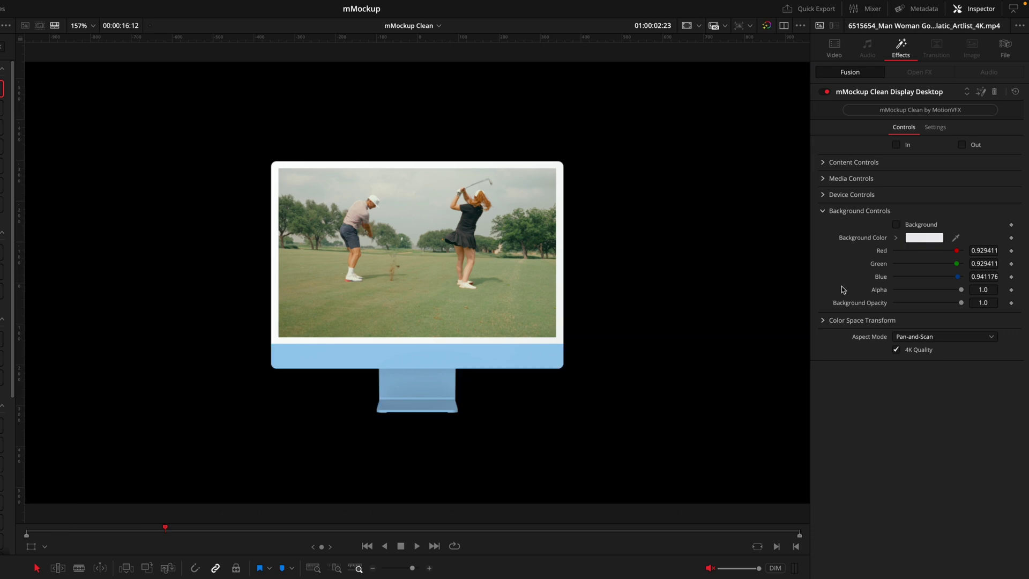
left_click(924, 229)
left_click(921, 227)
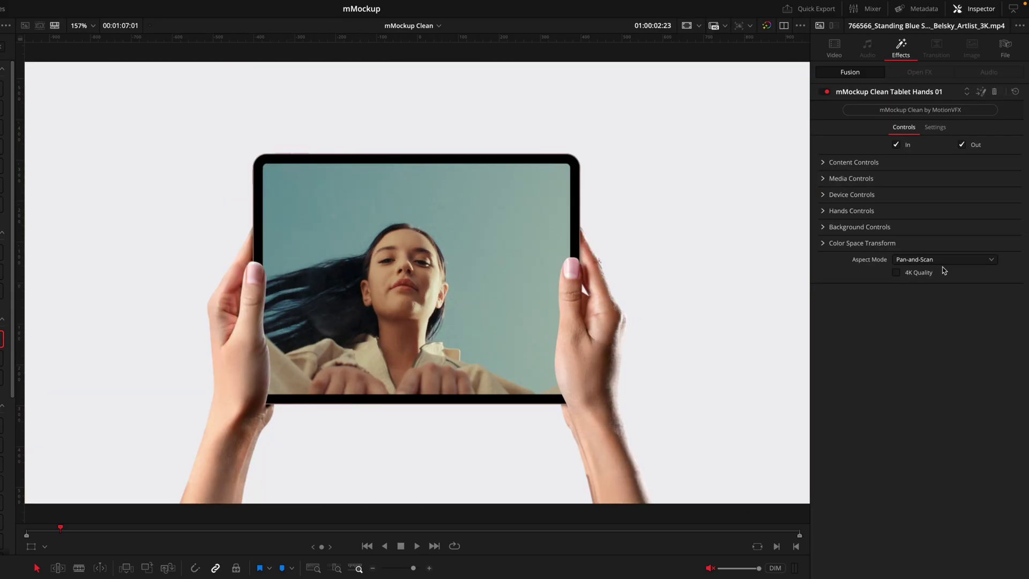
Enable 4K Quality on the tablet mockup and set the inner video scale to 0.52
left_click(917, 273)
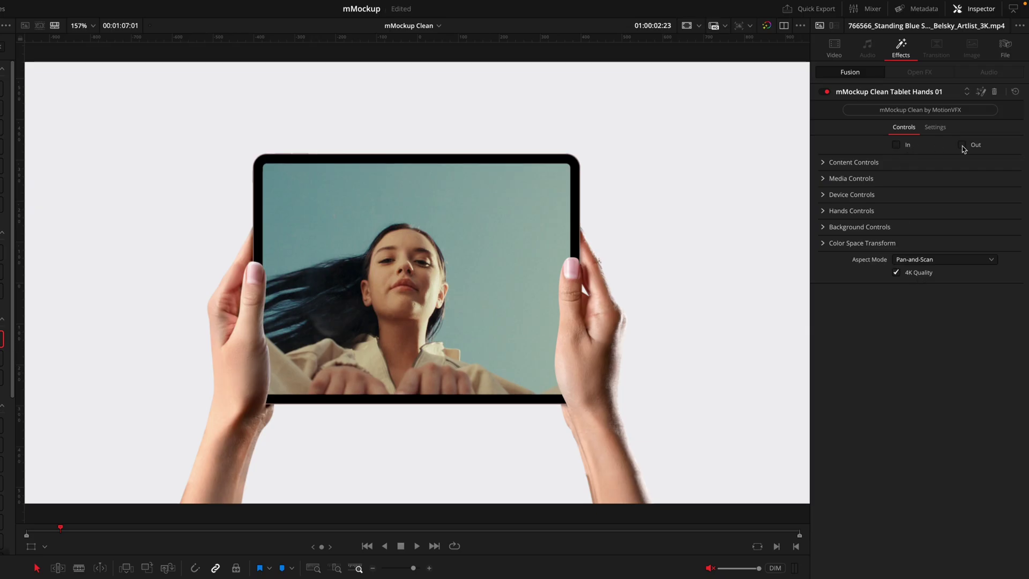
left_click(824, 162)
left_click(824, 162)
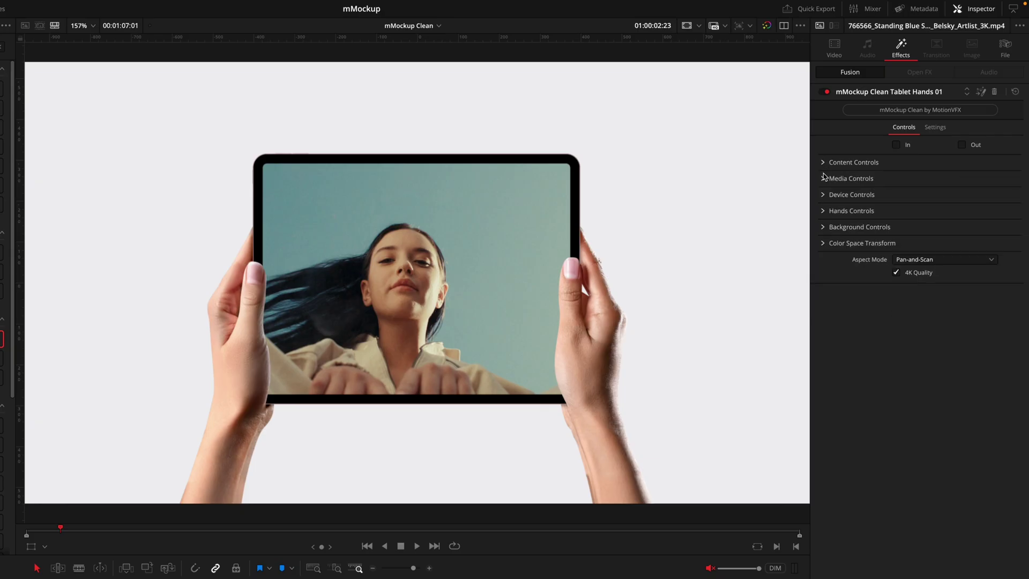
left_click(824, 177)
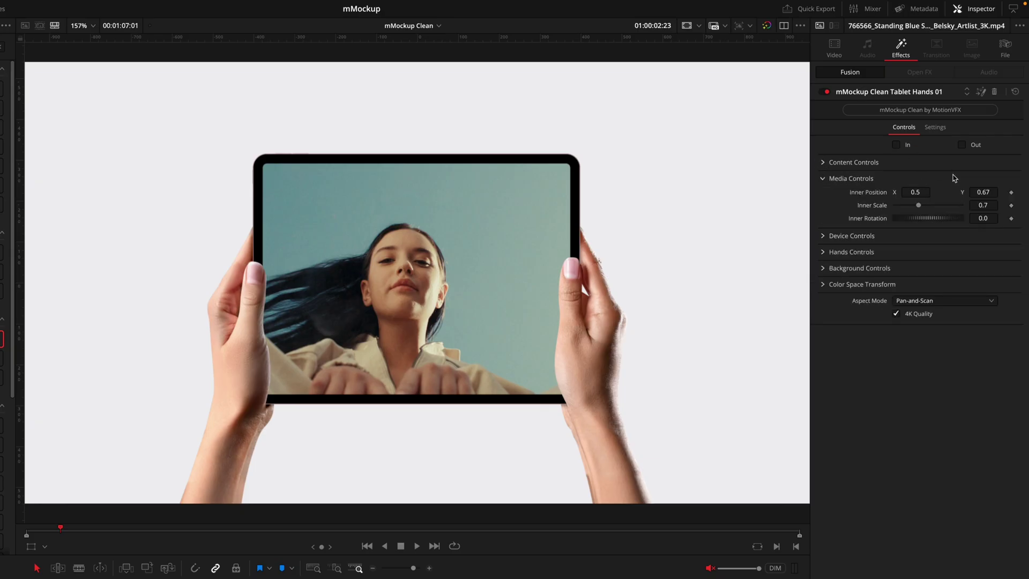
left_click_drag(919, 205, 914, 205)
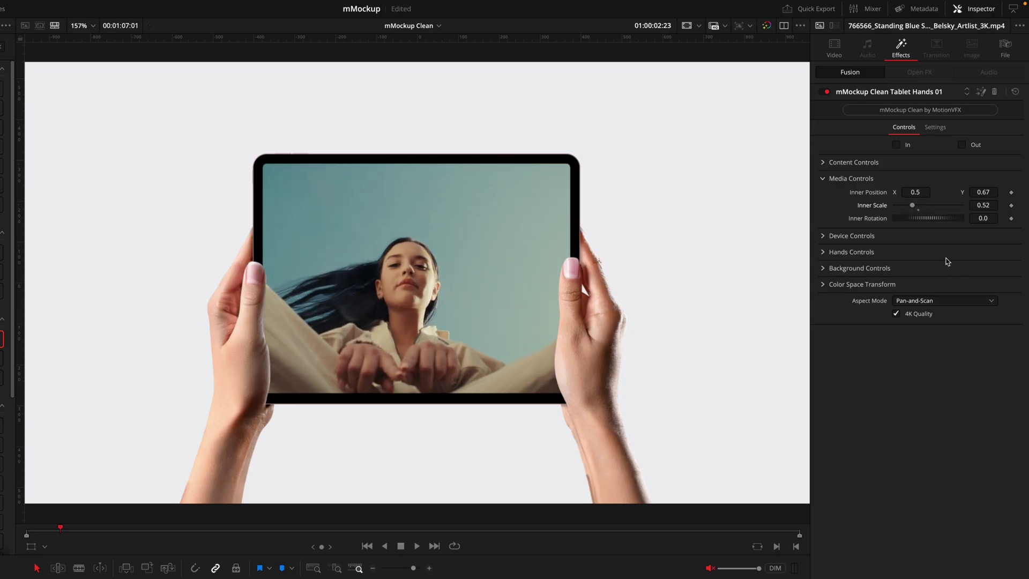
left_click(827, 180)
Switch iPad Rotation to Vertical, return it to Horizontal, and fit the mockup in the viewer
left_click(825, 197)
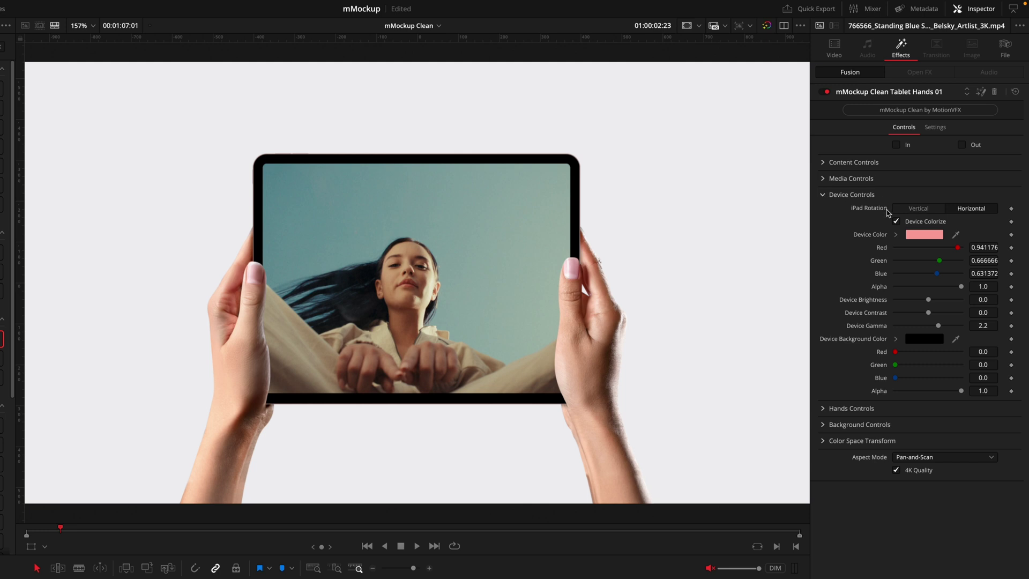
left_click(943, 210)
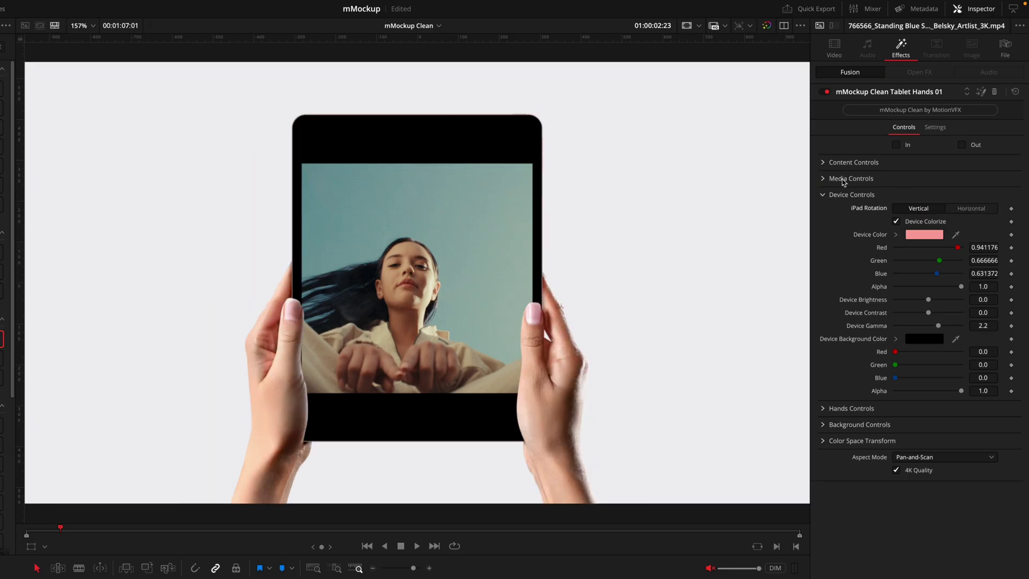
left_click(824, 181)
left_click(824, 181)
left_click(979, 209)
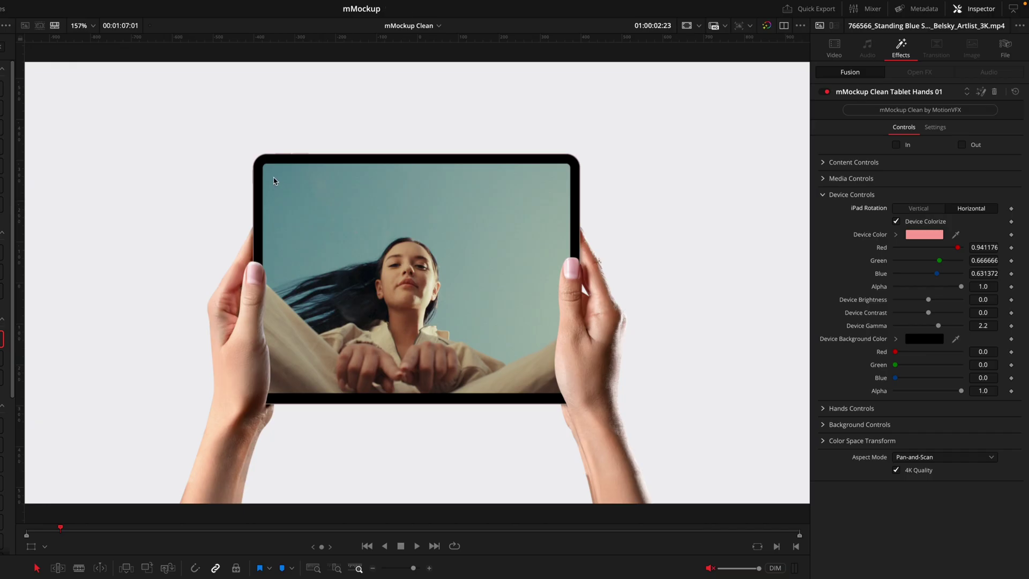
scroll(260, 236, "up", 4)
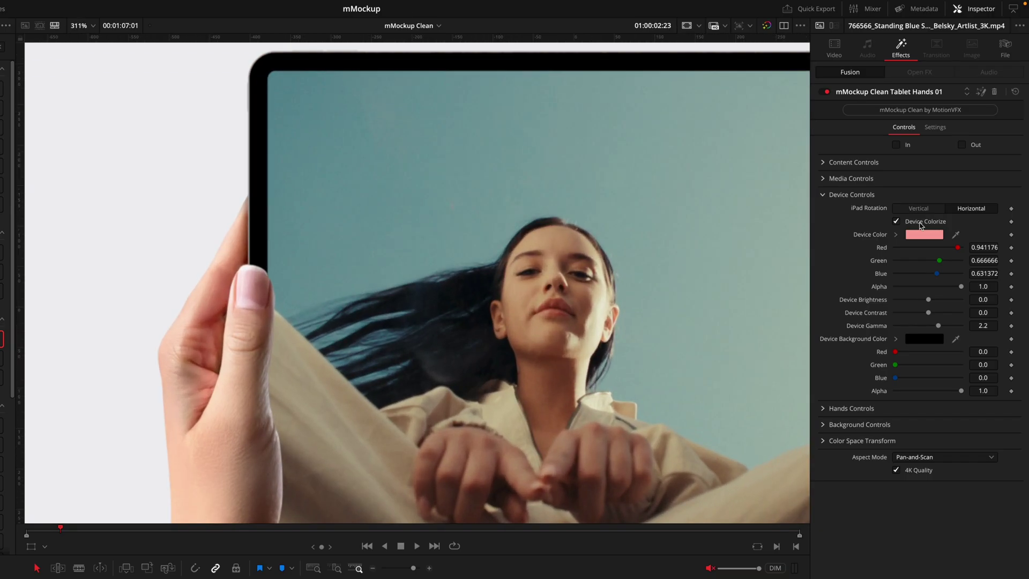
left_click(921, 226)
left_click(921, 225)
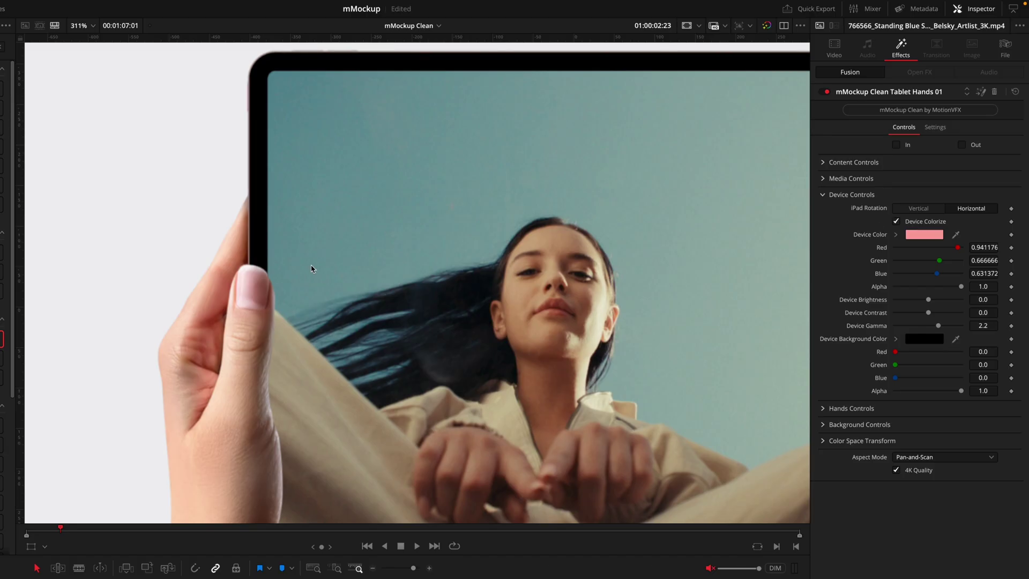
key("shift+z")
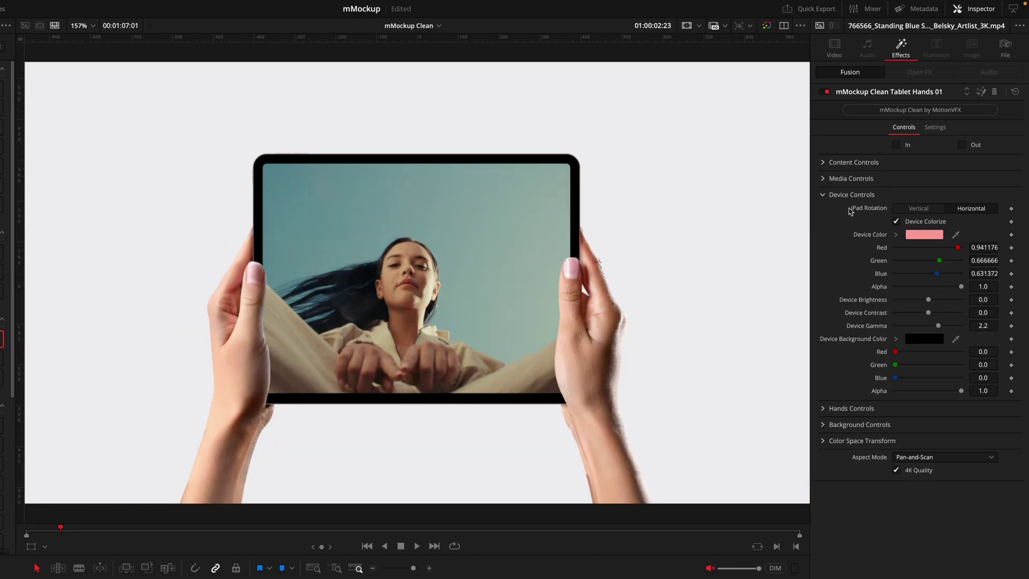
left_click(824, 196)
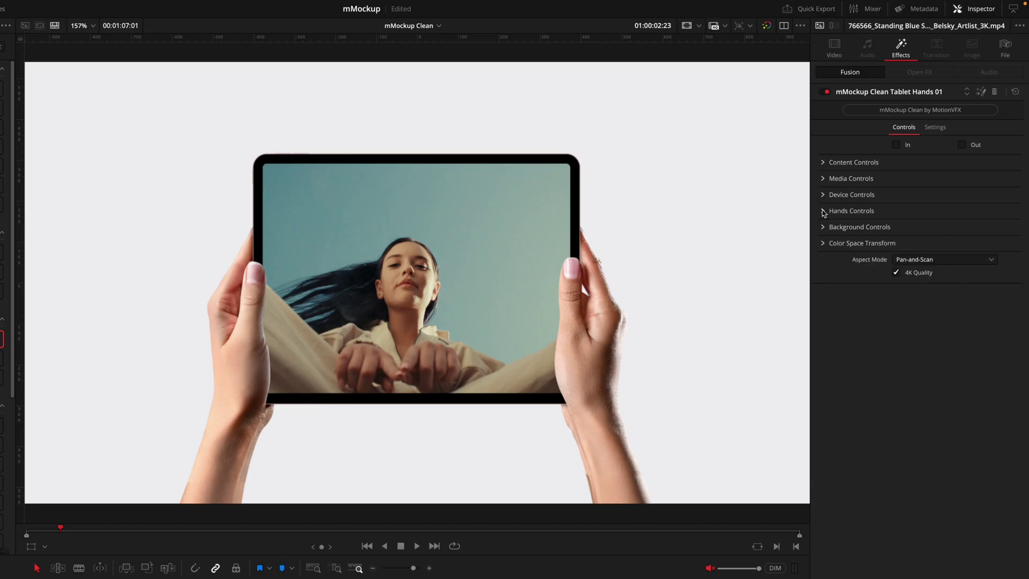
Try the hand options: hands off and on, left only, right only, Male with Black skin
left_click(824, 212)
left_click(910, 225)
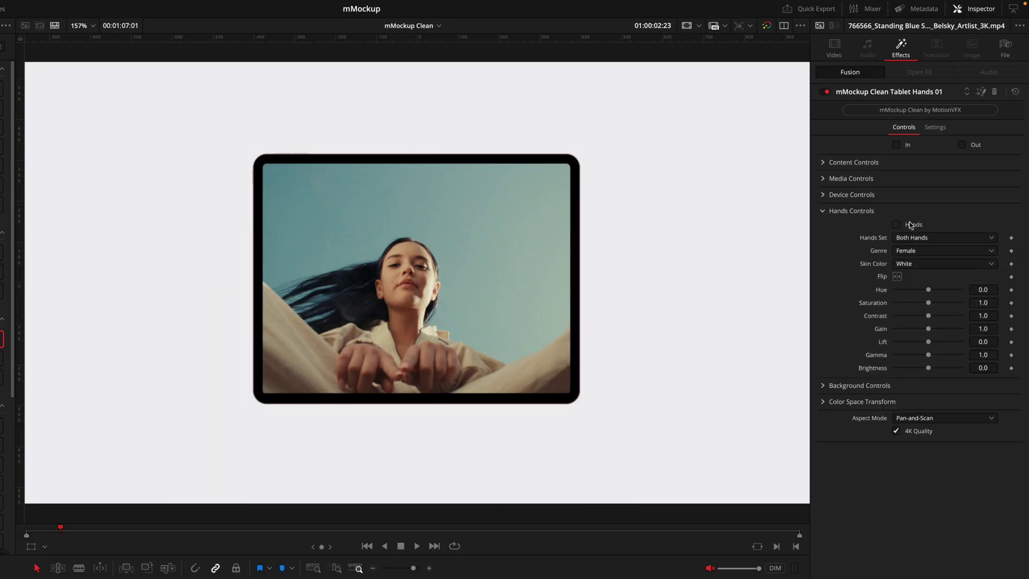
left_click(913, 225)
left_click(917, 238)
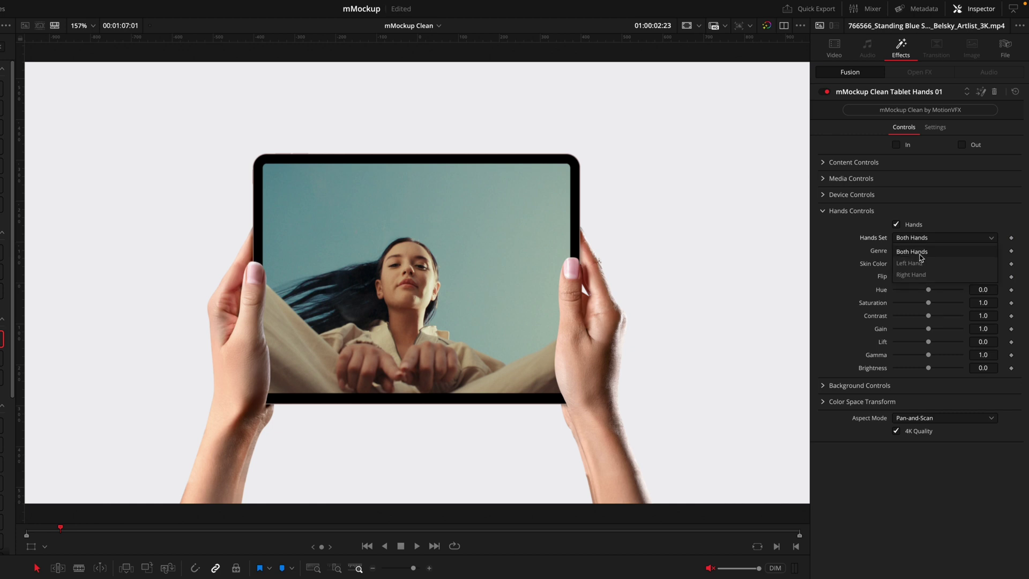
left_click(919, 263)
left_click(916, 238)
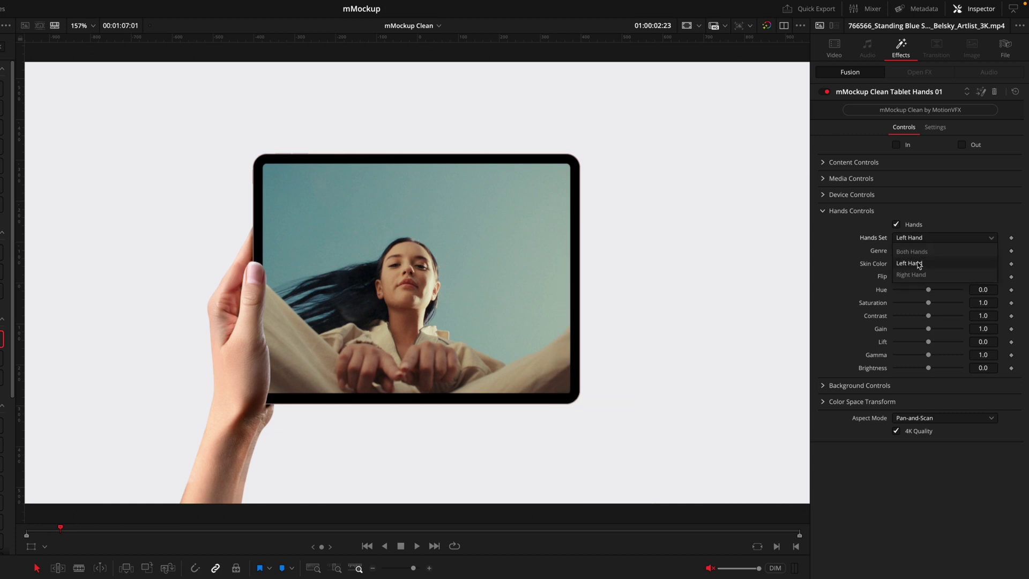
left_click(920, 264)
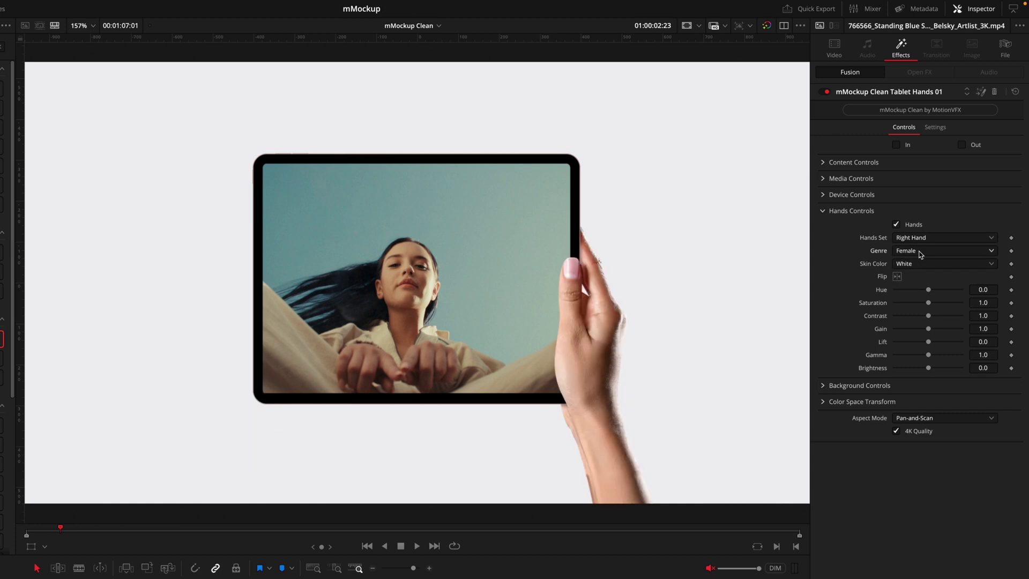
left_click(903, 255)
left_click(913, 275)
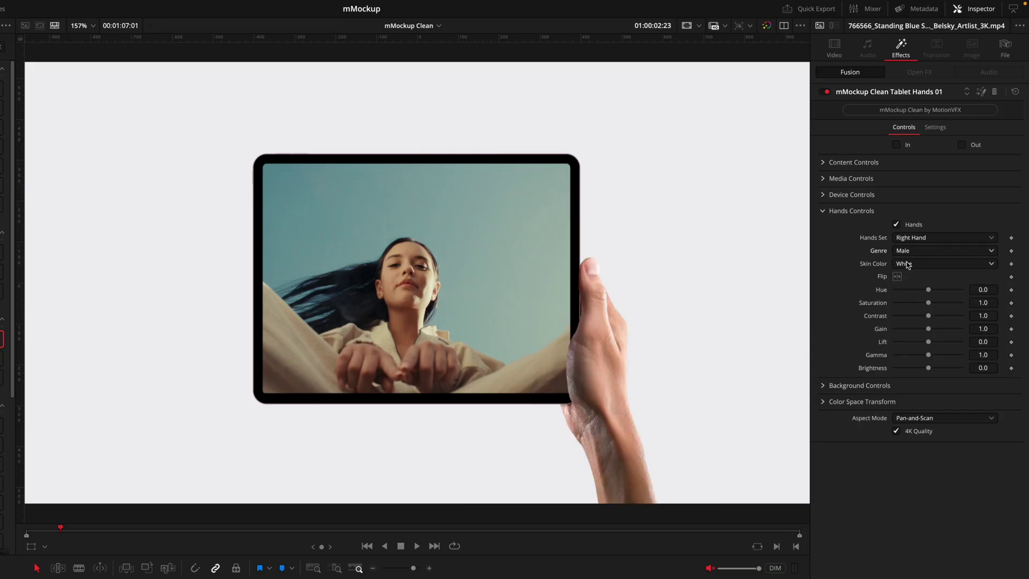
left_click(907, 265)
left_click(906, 289)
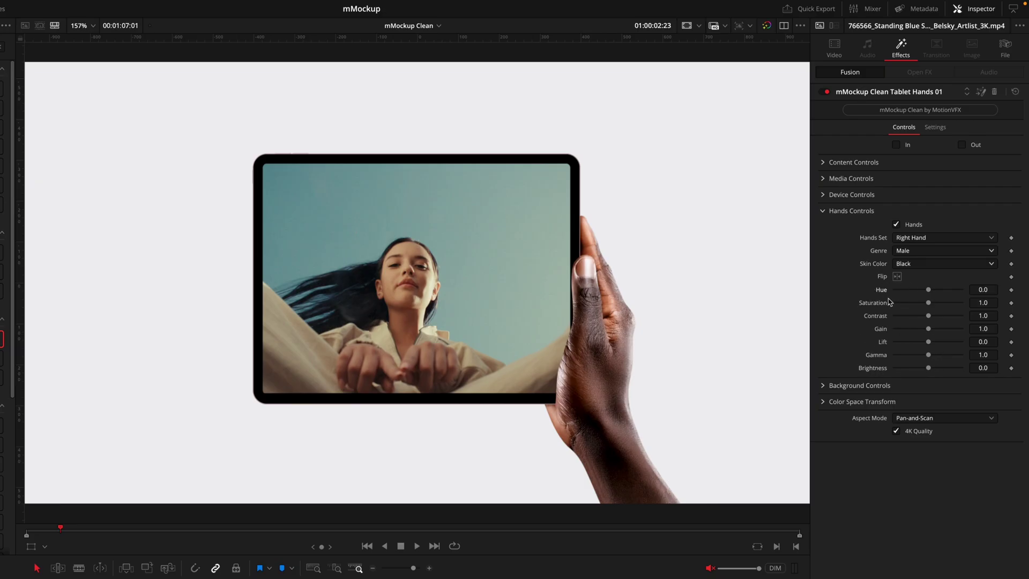
Restore Both Hands with White skin, test gain 1.25 and Hue shifts, then reset toward neutral
left_click(910, 238)
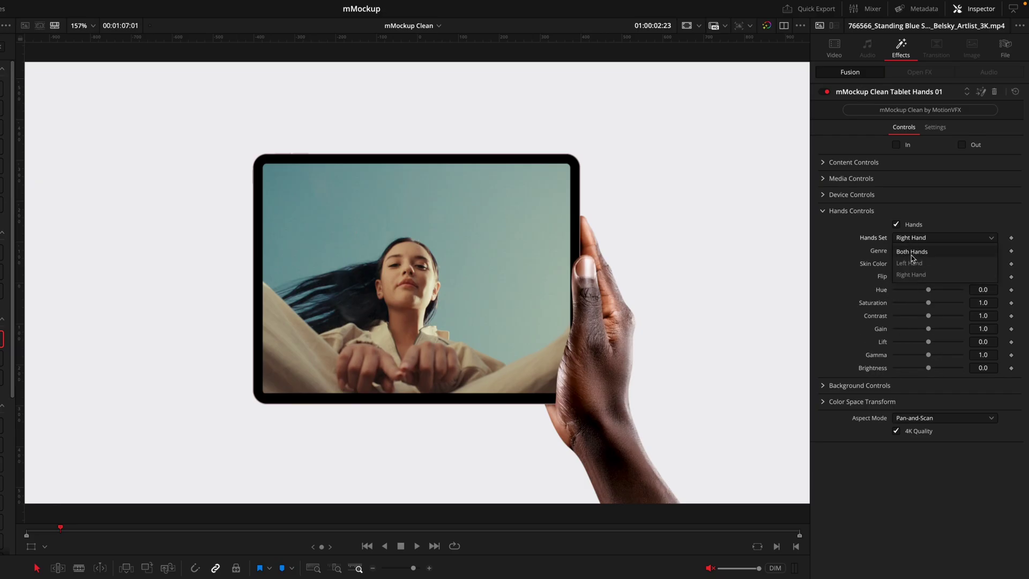
left_click(913, 252)
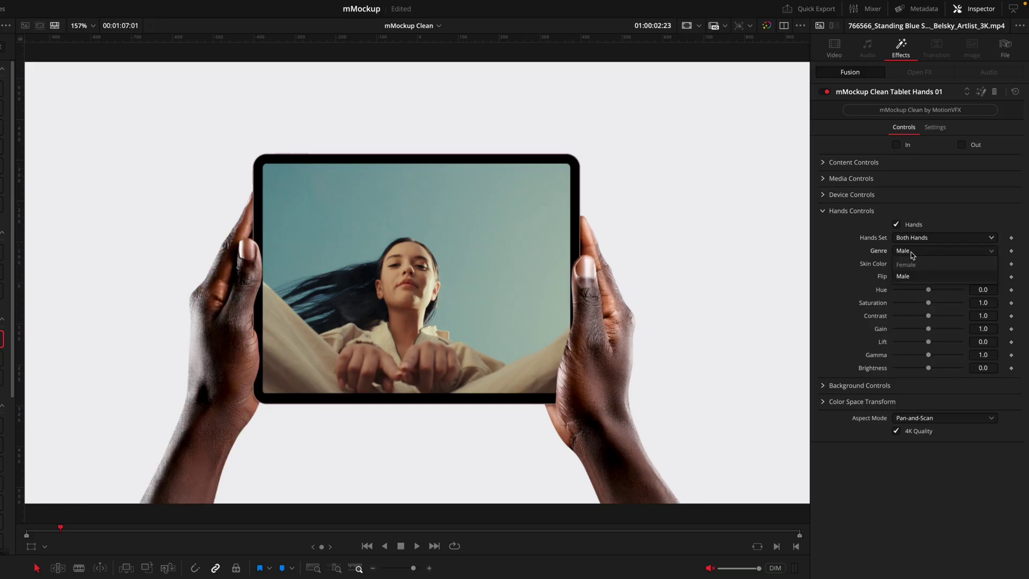
left_click(913, 264)
left_click(905, 278)
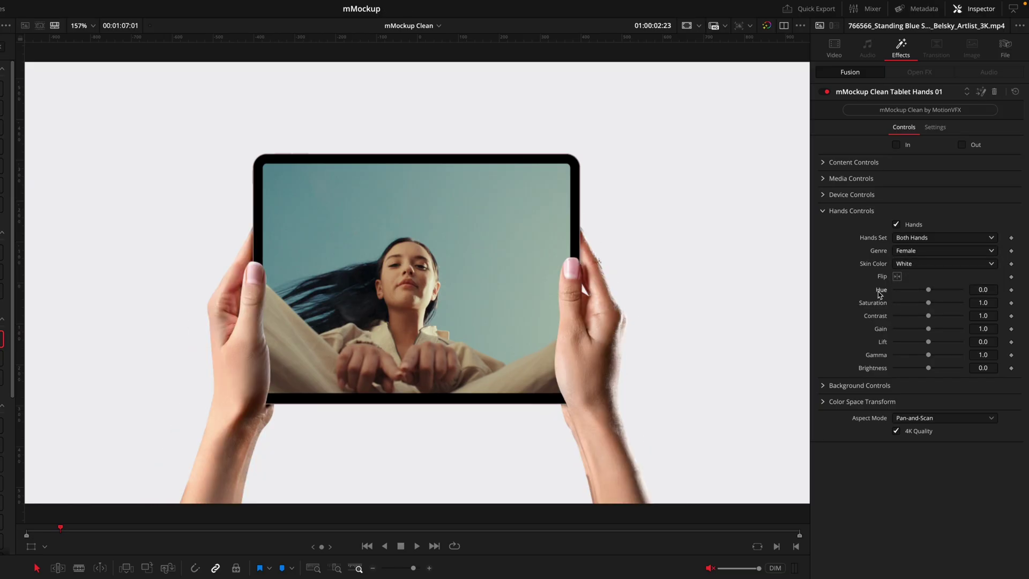
left_click_drag(929, 328, 931, 329)
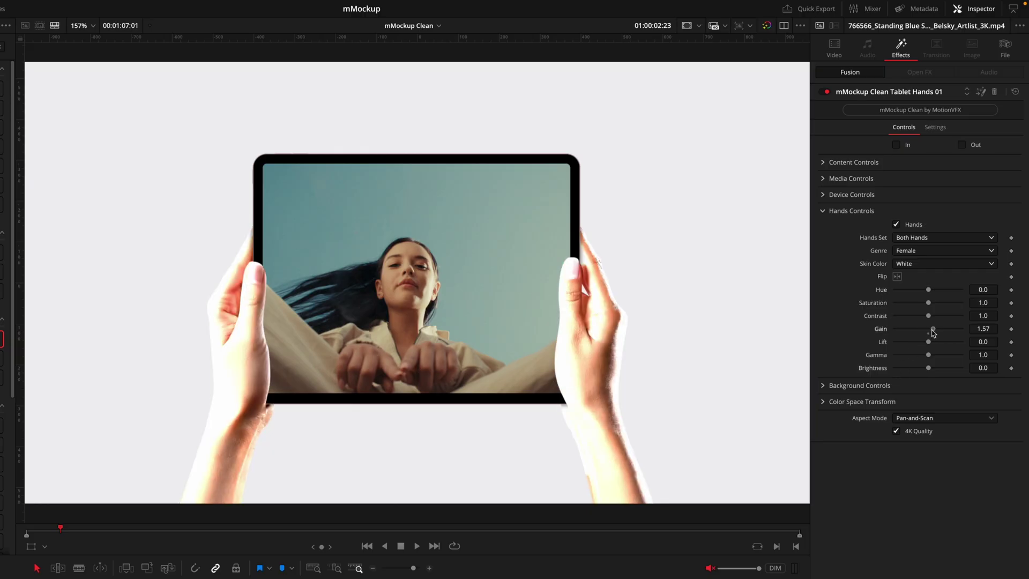
double_click(881, 329)
left_click_drag(969, 290, 973, 290)
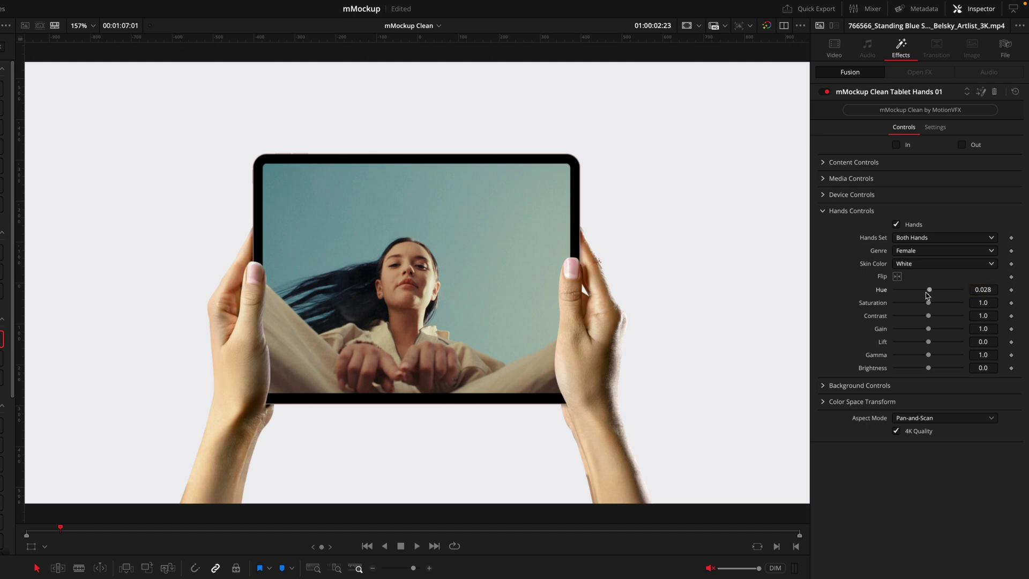
left_click_drag(928, 293, 926, 292)
double_click(883, 290)
left_click_drag(977, 290, 979, 290)
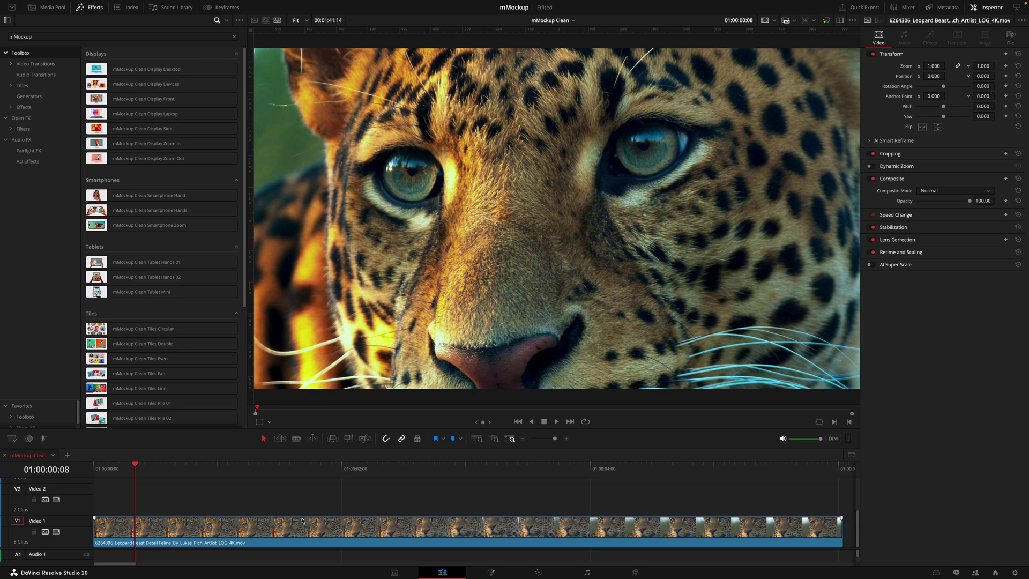
left_click(302, 520)
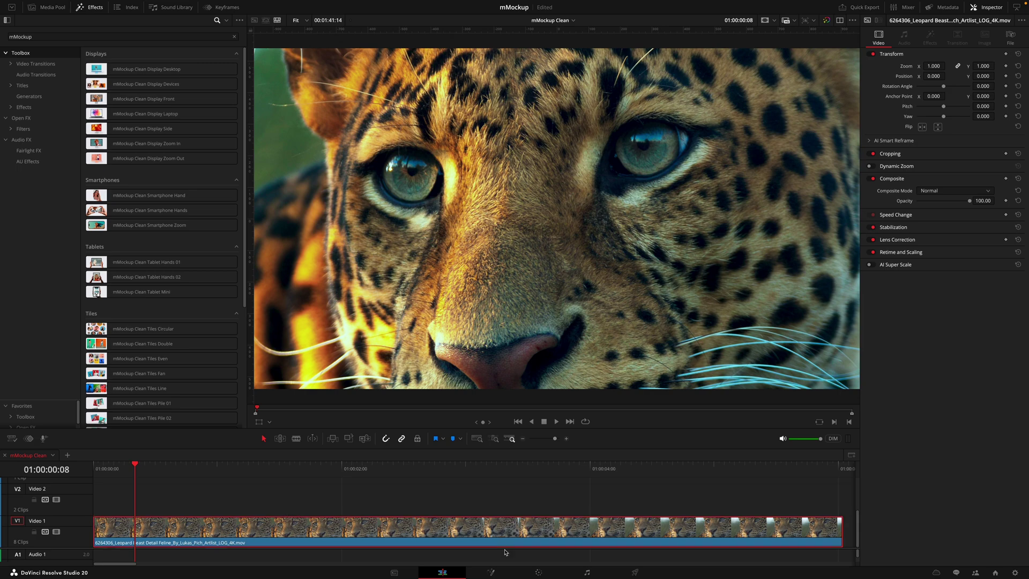
left_click(537, 573)
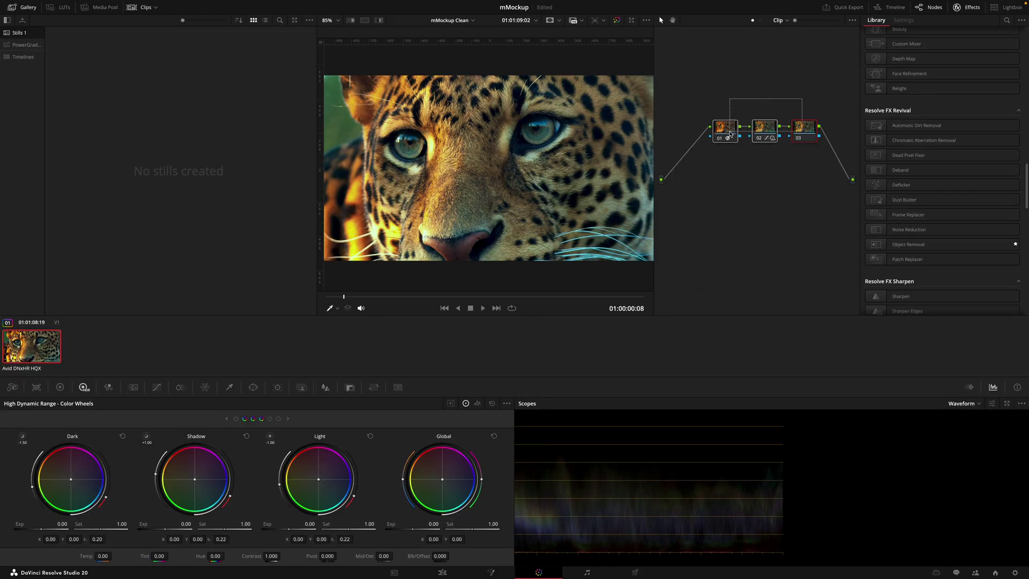
key("shift+d")
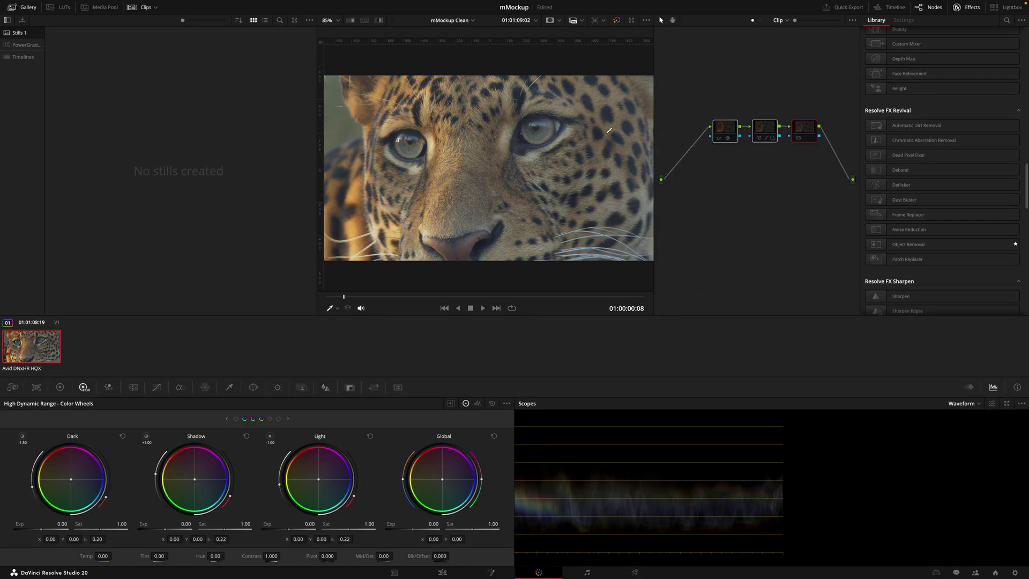
key("shift+4")
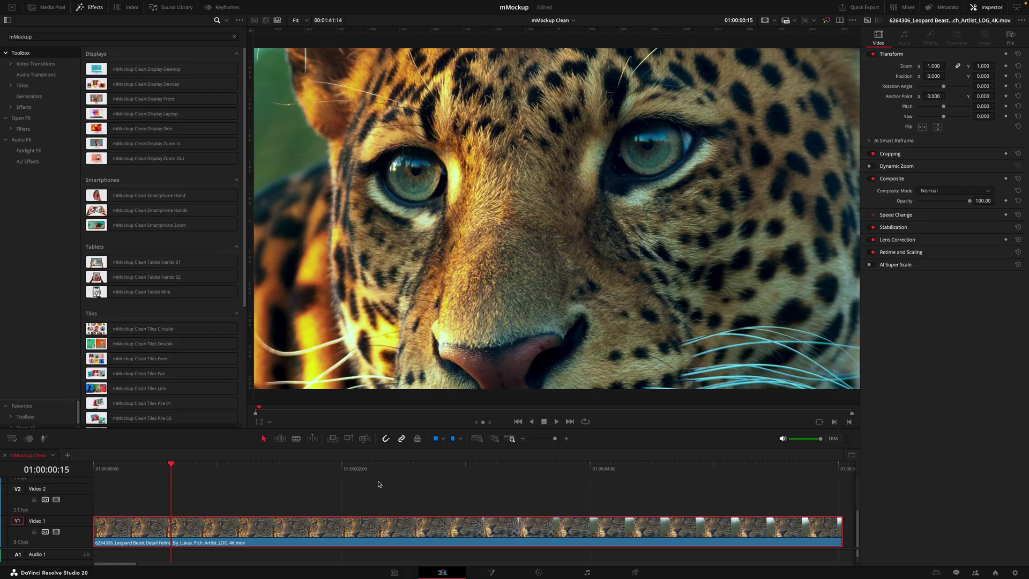
left_click_drag(180, 210, 413, 520)
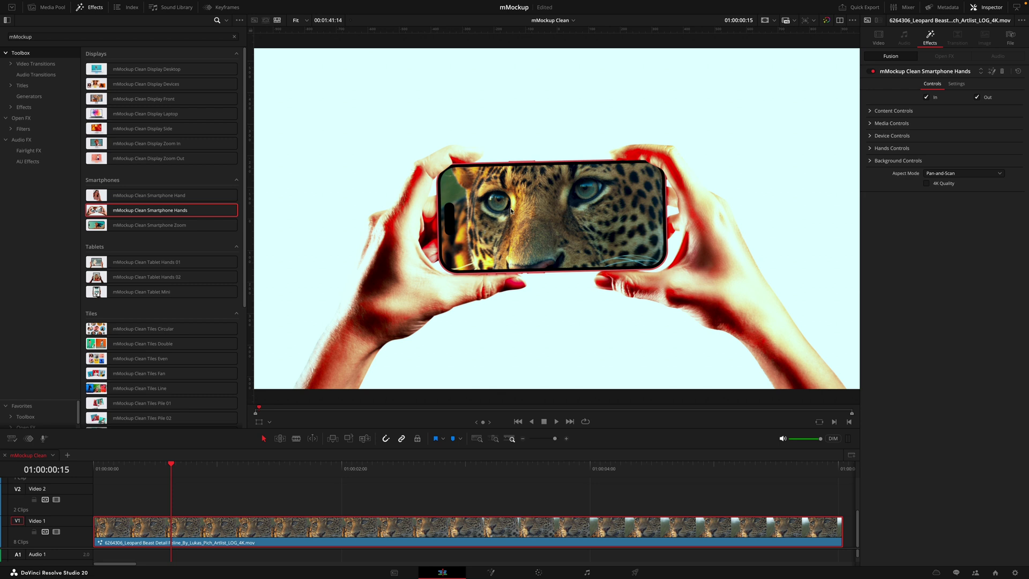
key("shift+6")
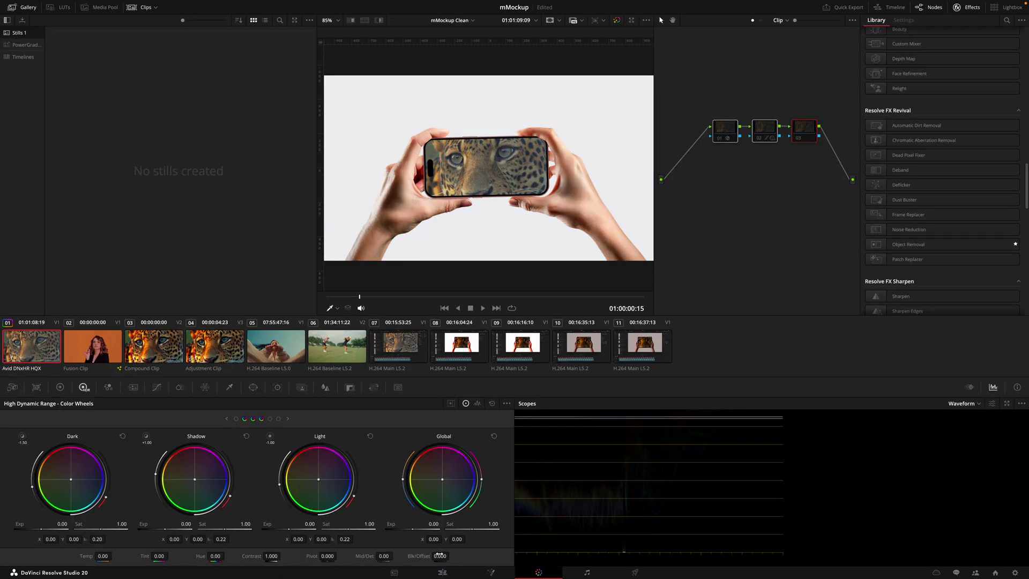
key("shift+4")
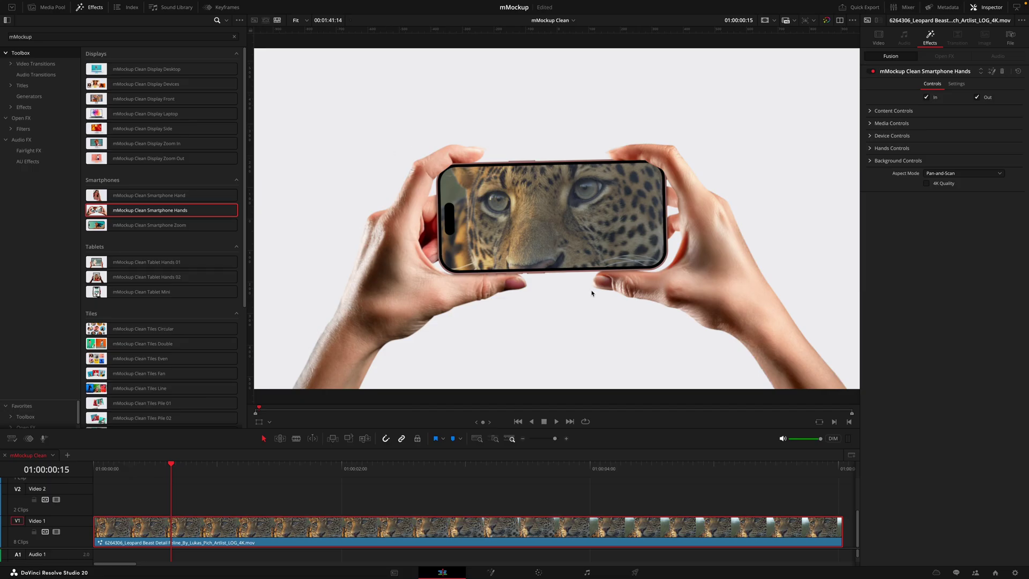
left_click(538, 573)
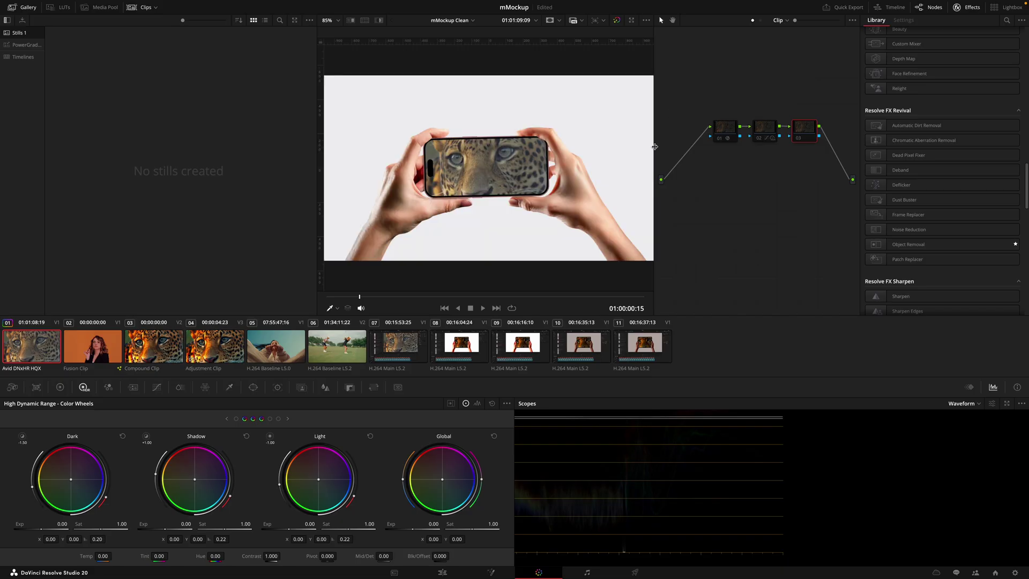
key("shift+4")
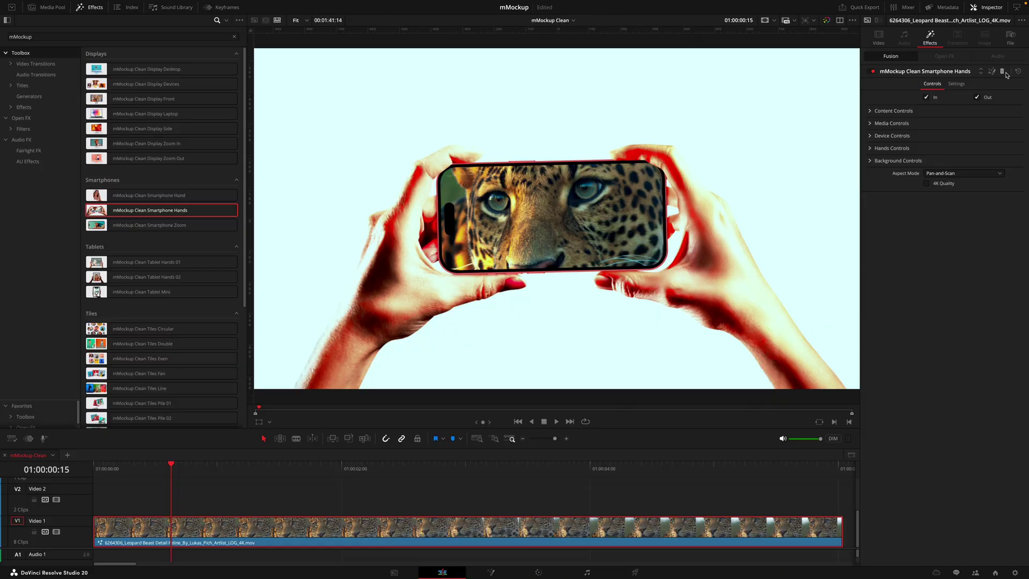
left_click(1005, 73)
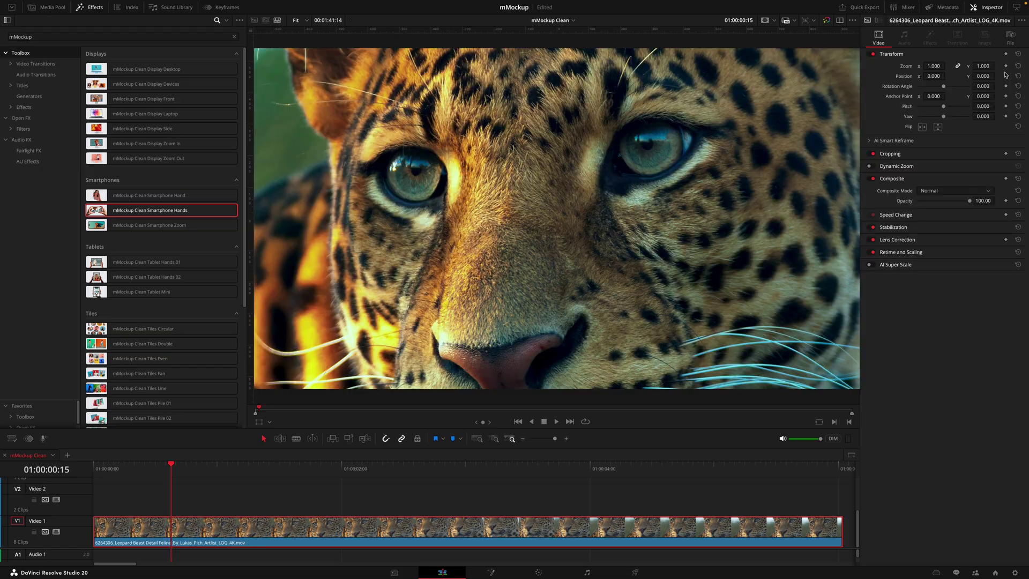
left_click(378, 505)
Add an Adjustment Clip above the leopard footage through the 'ad' quick search
key("shift+space")
type("ad")
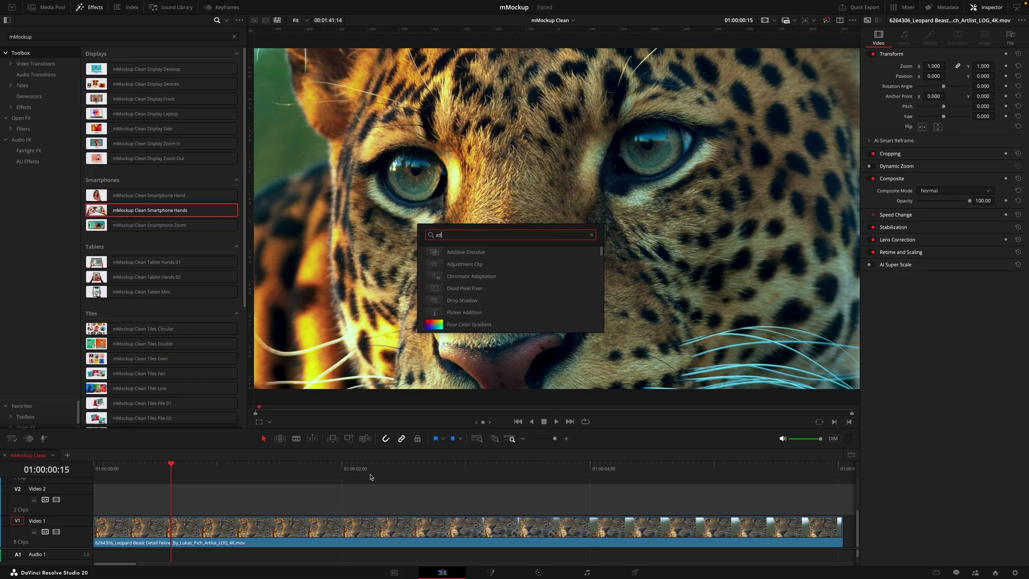
key("Down")
key("Return")
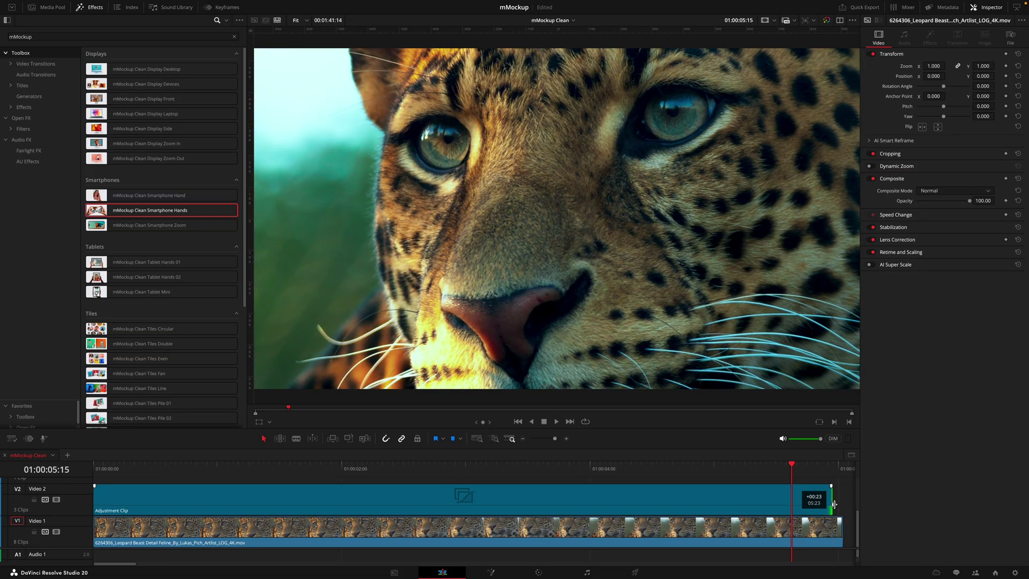
Apply the Smartphone Hands mockup to the Adjustment Clip and preview later in the clip
left_click(759, 498)
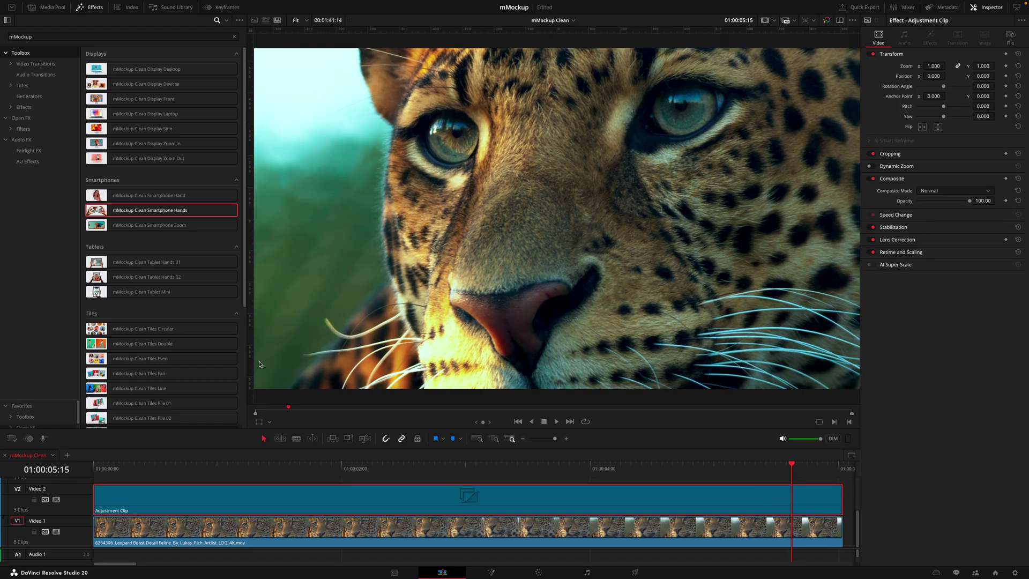
left_click_drag(195, 210, 460, 503)
left_click_drag(416, 465, 342, 465)
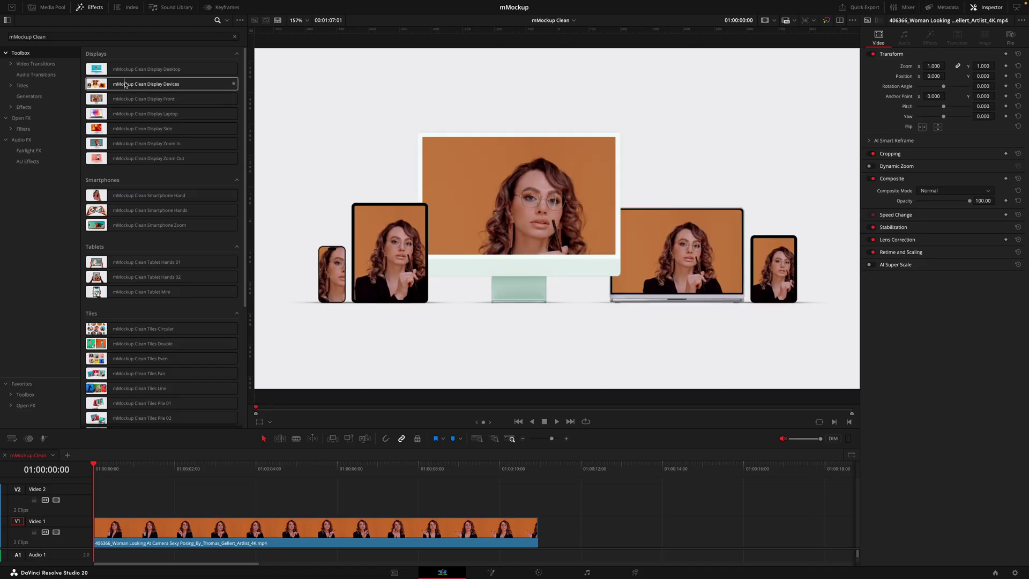
Scroll the Effects library to Tiles and apply Tiles Turnabout to the Video 1 clip
scroll(112, 216, "down", 3)
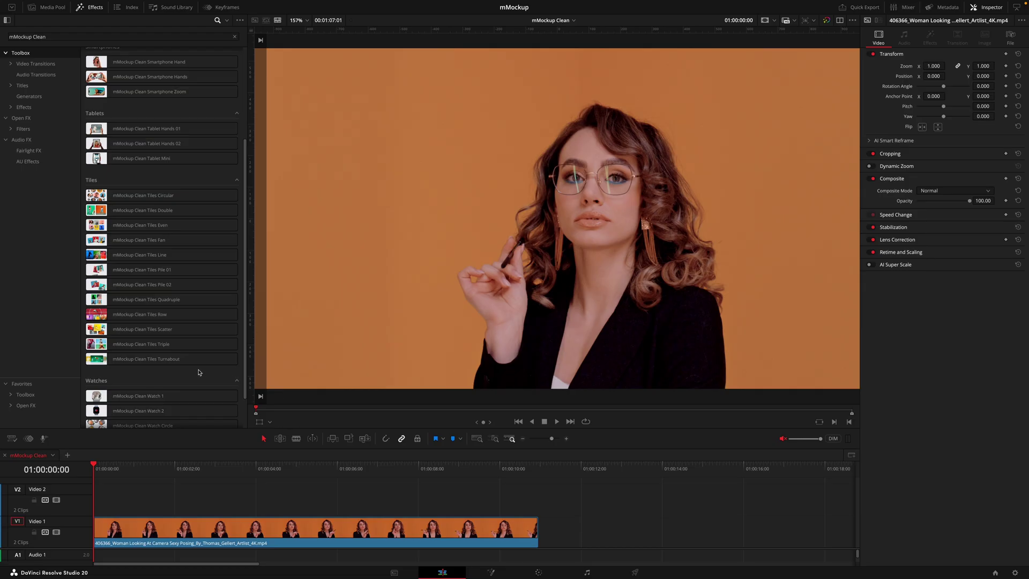
left_click_drag(199, 359, 309, 525)
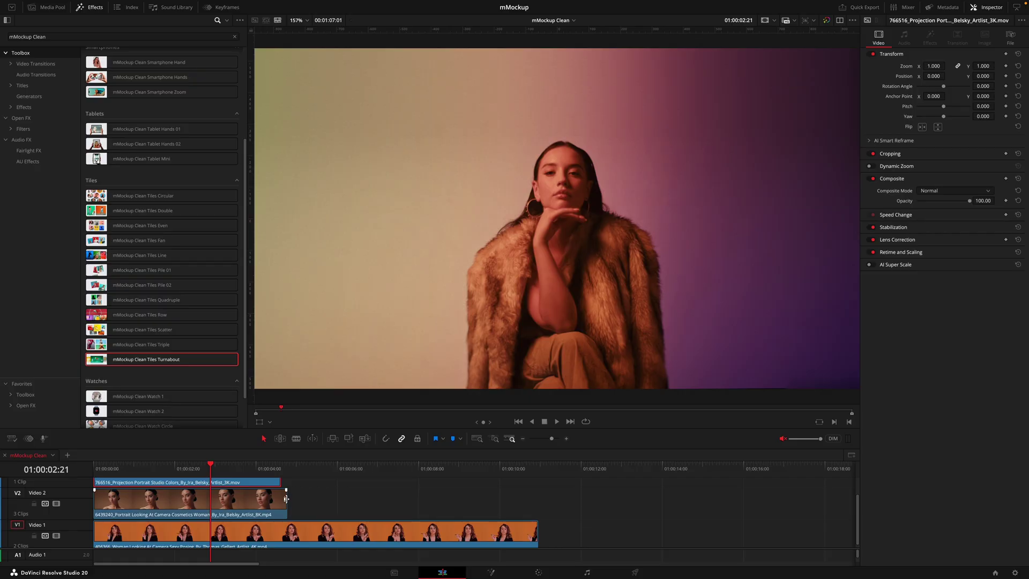
Trim the end of the Video 2 clip slightly, then open Fusion Clip 1 in its own timeline to check its clips
left_click_drag(284, 499, 280, 499)
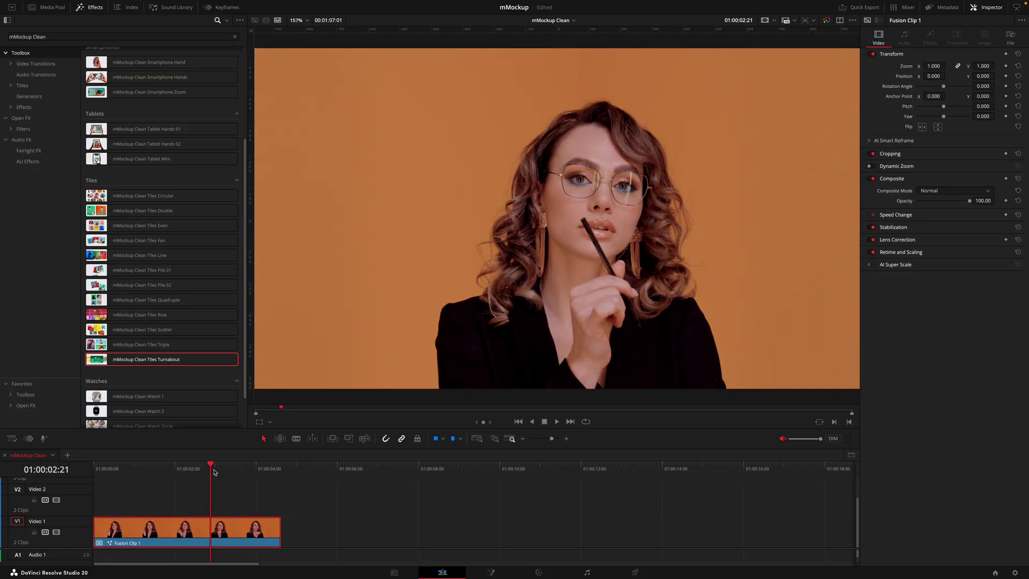
right_click(227, 545)
left_click(260, 328)
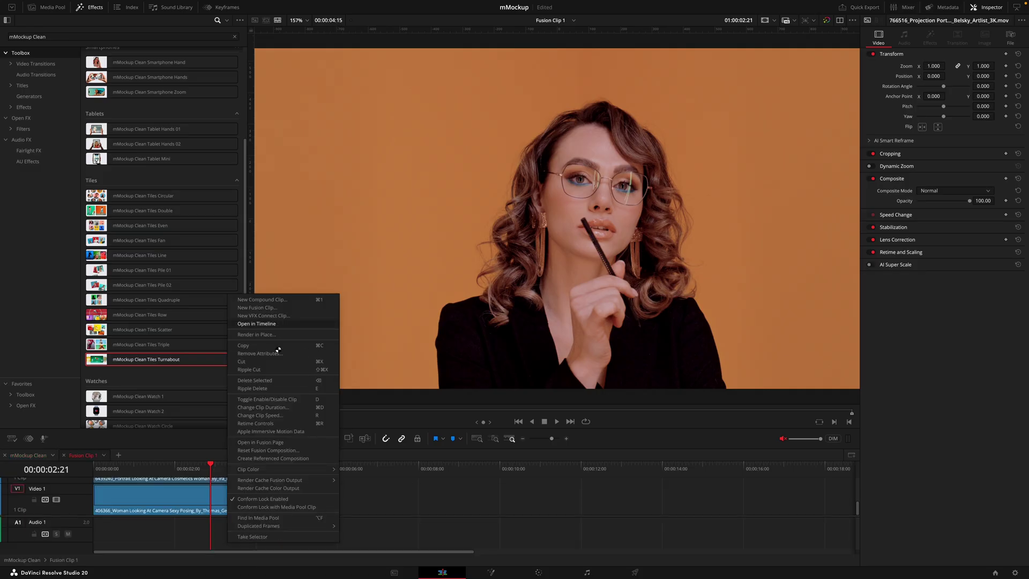
scroll(211, 486, "up", 3)
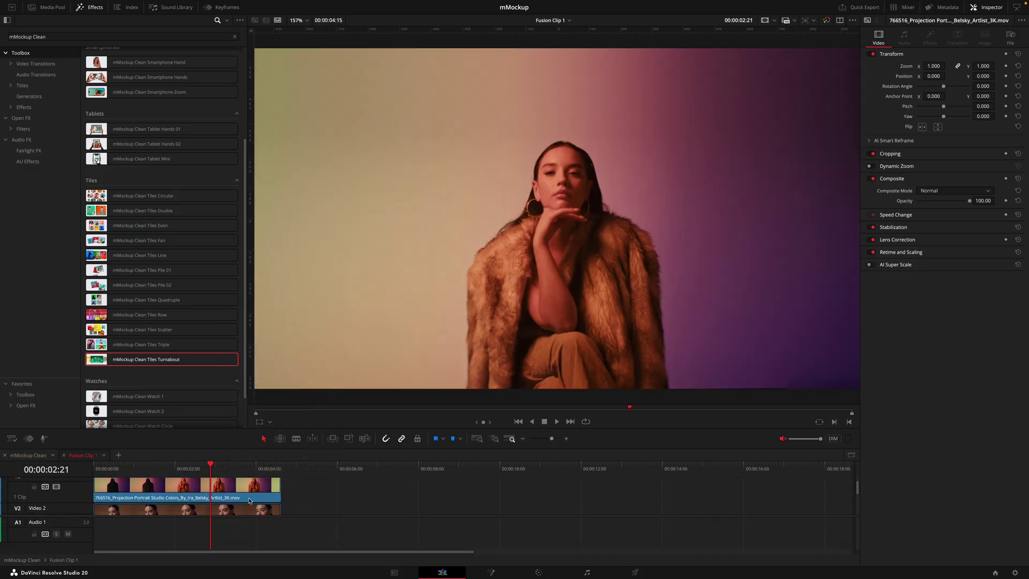
Back in mMockup Clean, apply Tiles Turnabout to Fusion Clip 1 and turn off its In animation
left_click(28, 455)
left_click_drag(165, 364, 237, 533)
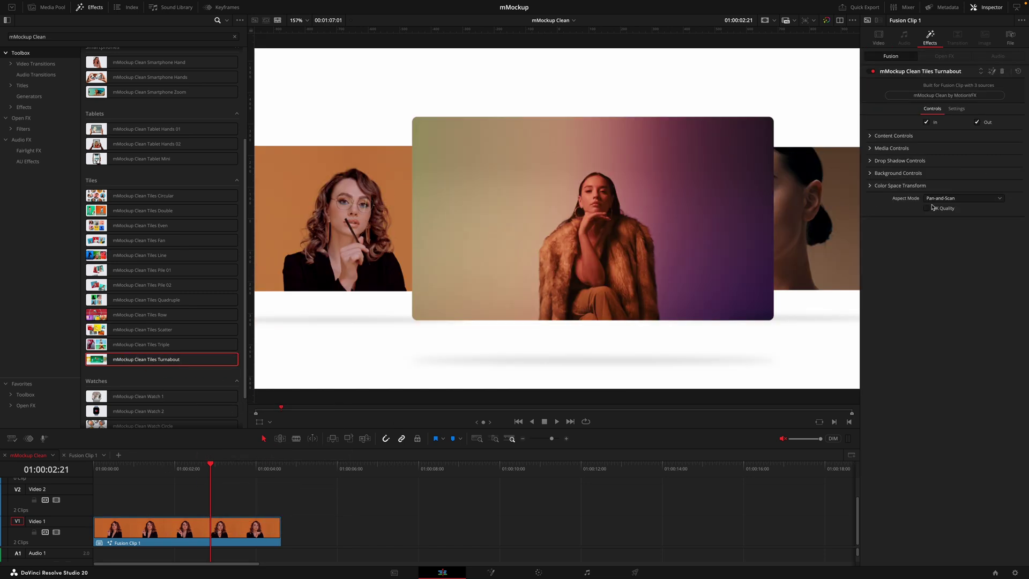
left_click(934, 125)
Turn off the Turnabout's Out animation, move the portrait clip to Fusion Clip 1's top track, and preview at about two seconds
left_click(986, 124)
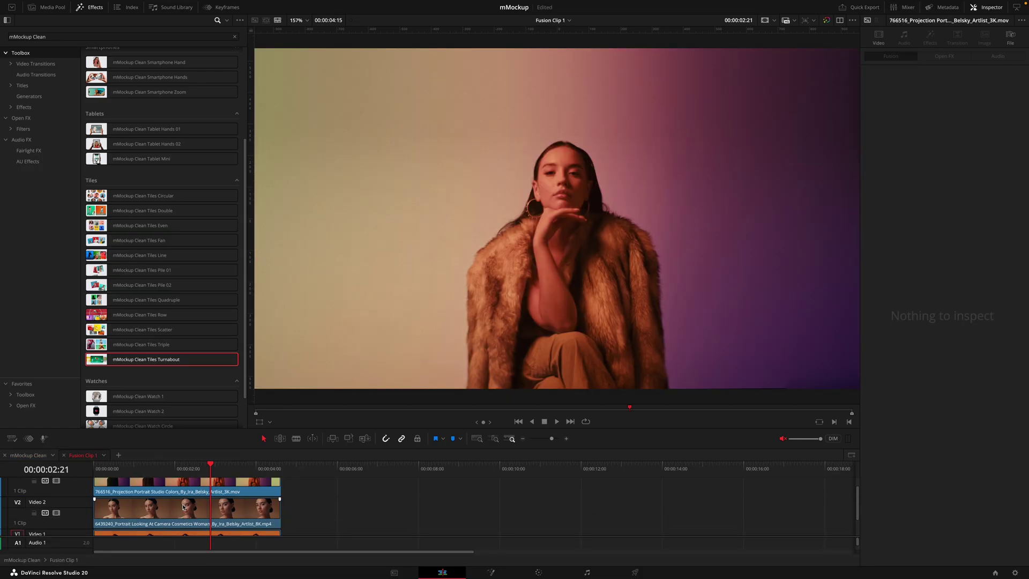
left_click_drag(179, 510, 370, 507)
left_click_drag(161, 486, 161, 514)
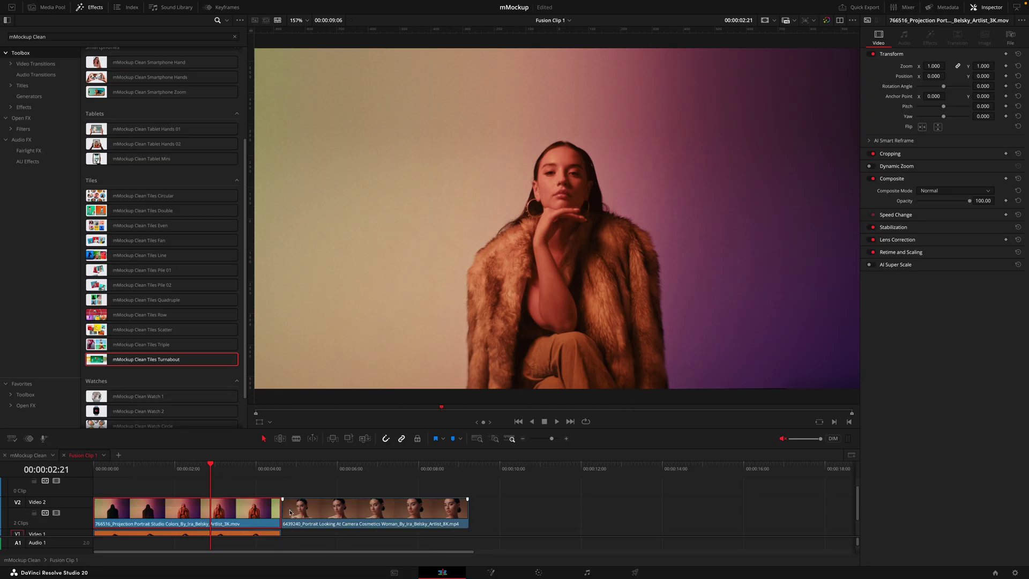
left_click_drag(301, 512, 218, 488)
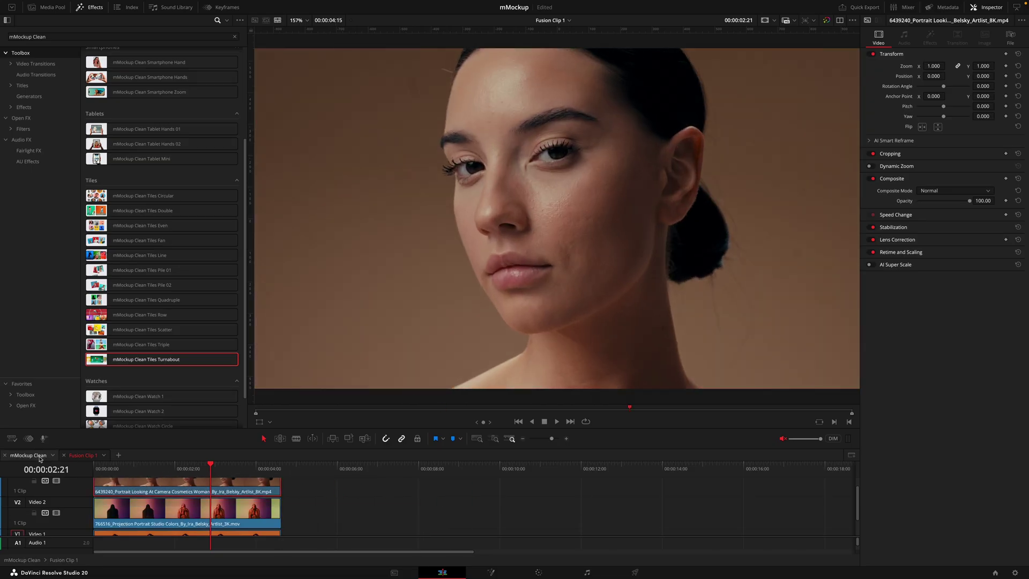
left_click(27, 455)
left_click_drag(128, 478, 191, 489)
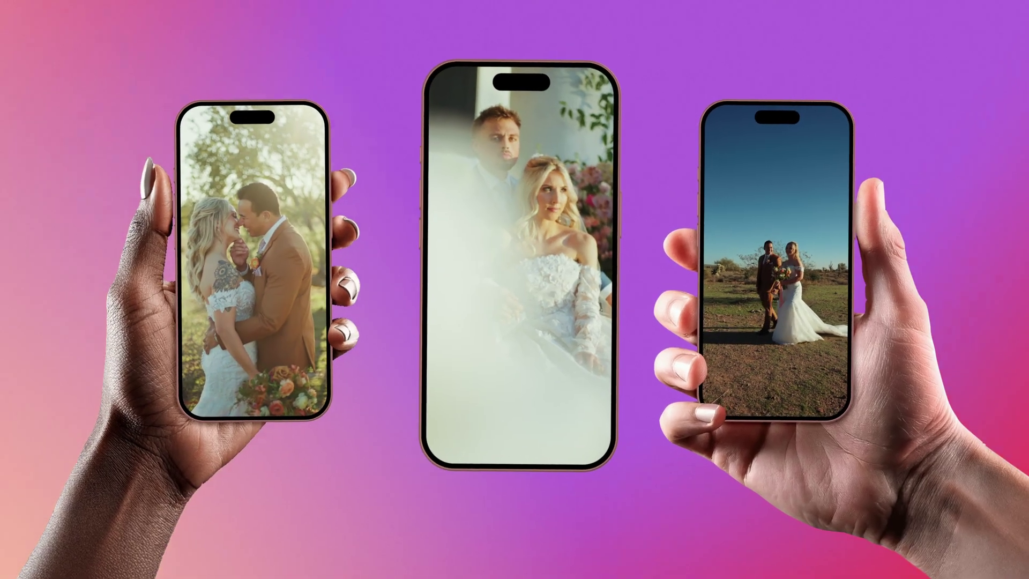